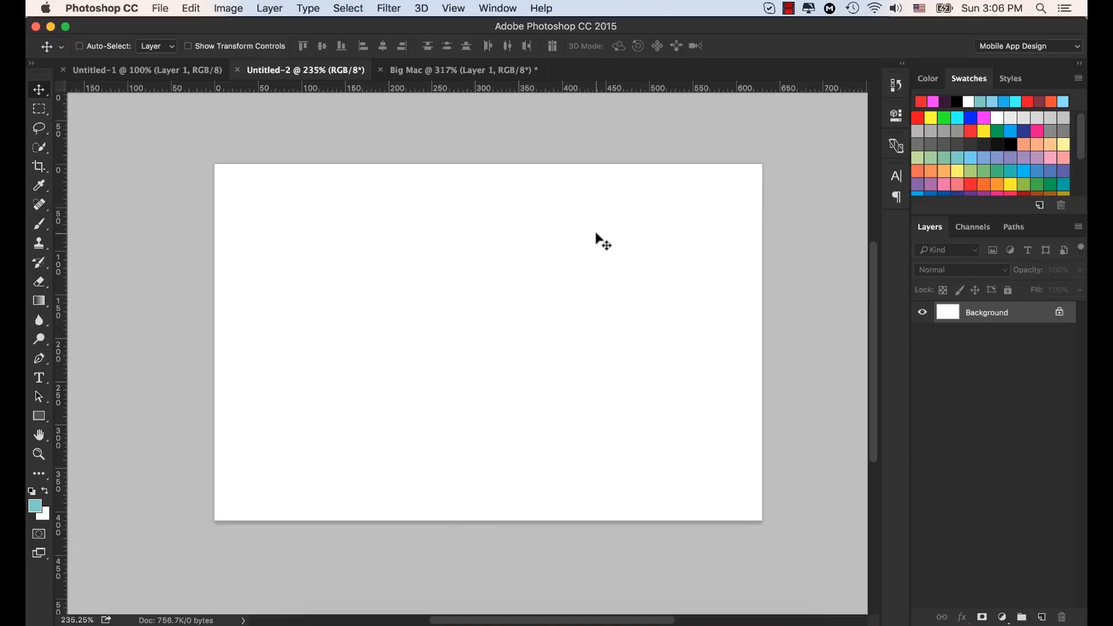
Step: Create a new 630 × 410 pixel RGB document at 72 pixels/inch with a white background
click(160, 9)
click(165, 29)
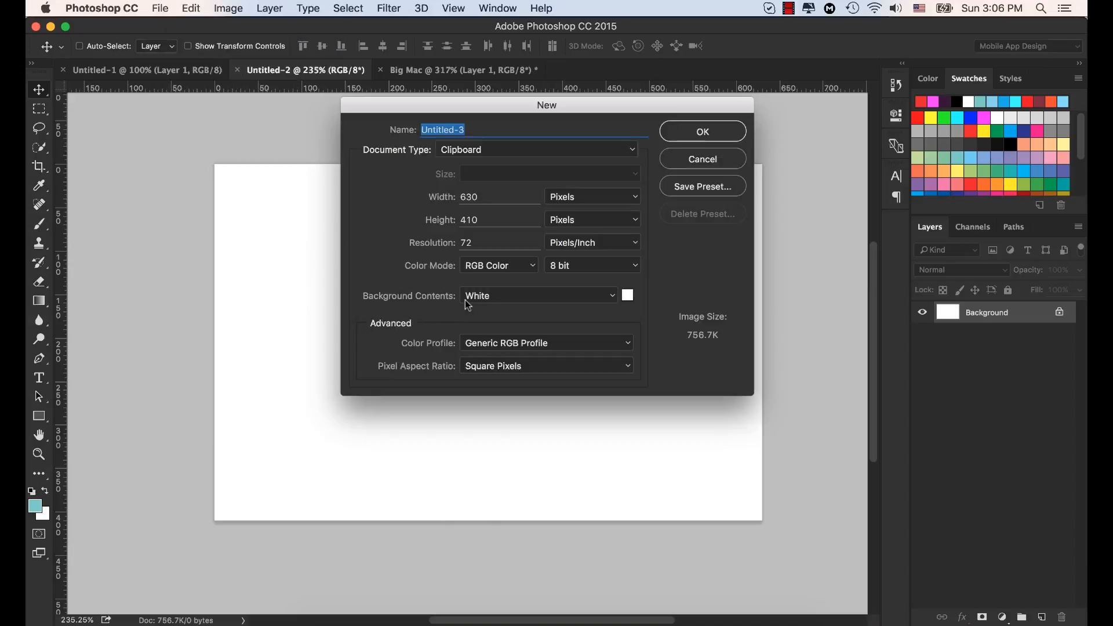
click(713, 134)
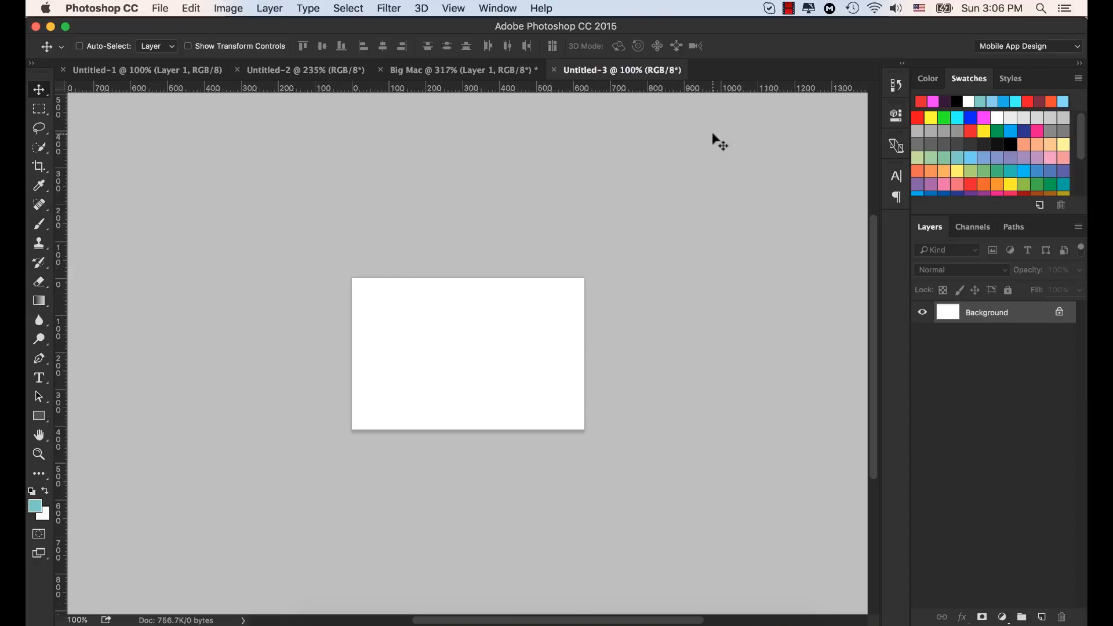
scroll(513, 403, up, 3)
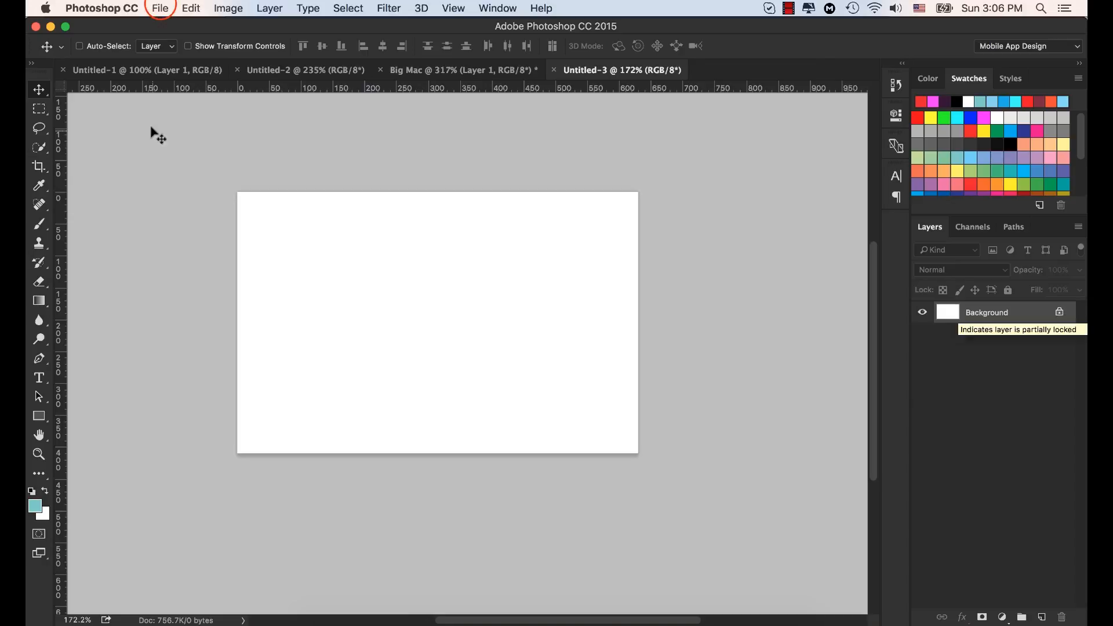
Step: Create another 630 × 410 pixel document at 72 pixels/inch with transparent background contents
click(162, 10)
click(168, 26)
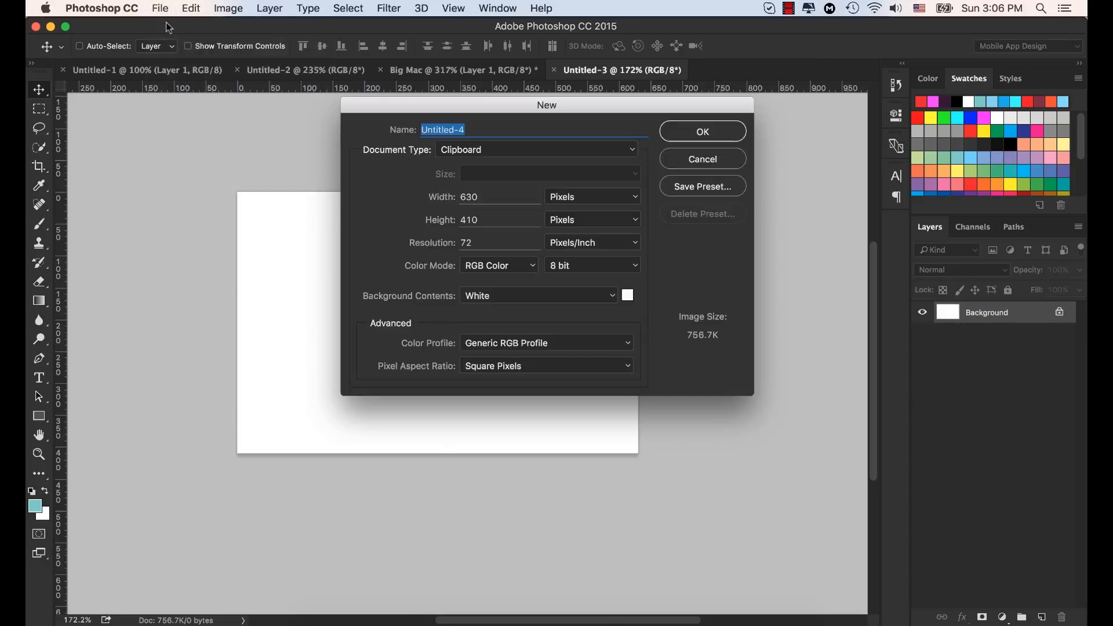
click(607, 307)
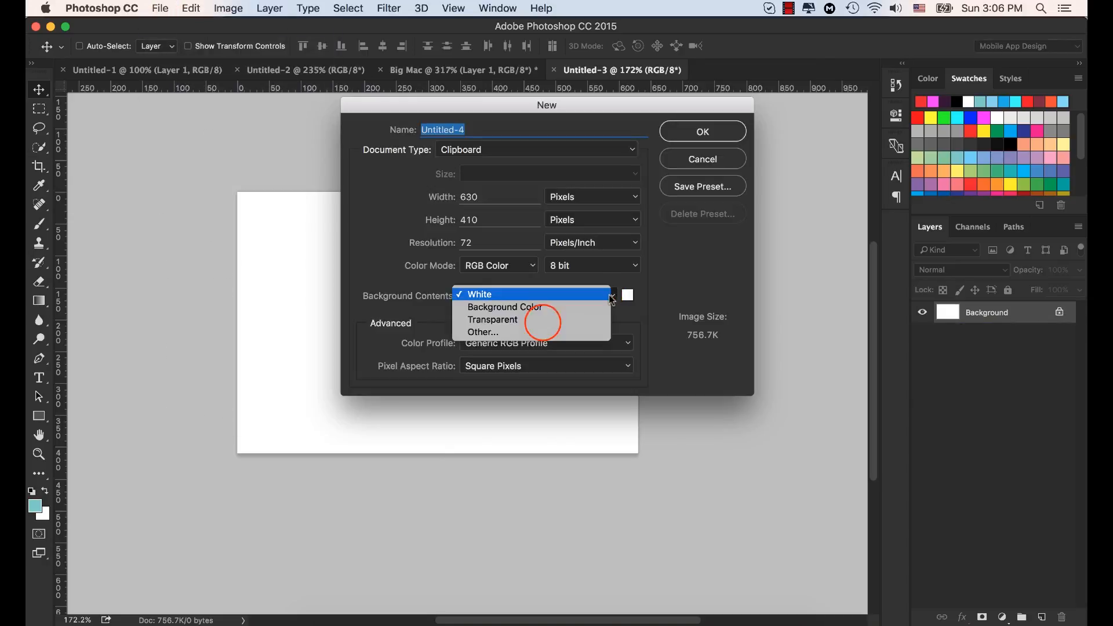
click(545, 320)
click(702, 132)
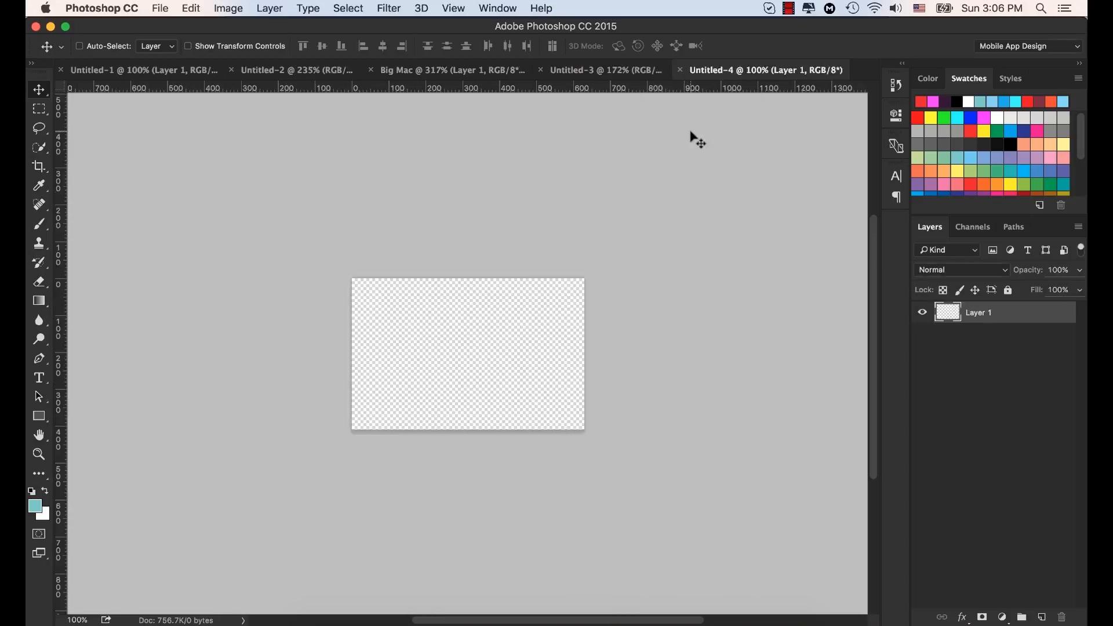
scroll(519, 333, up, 6)
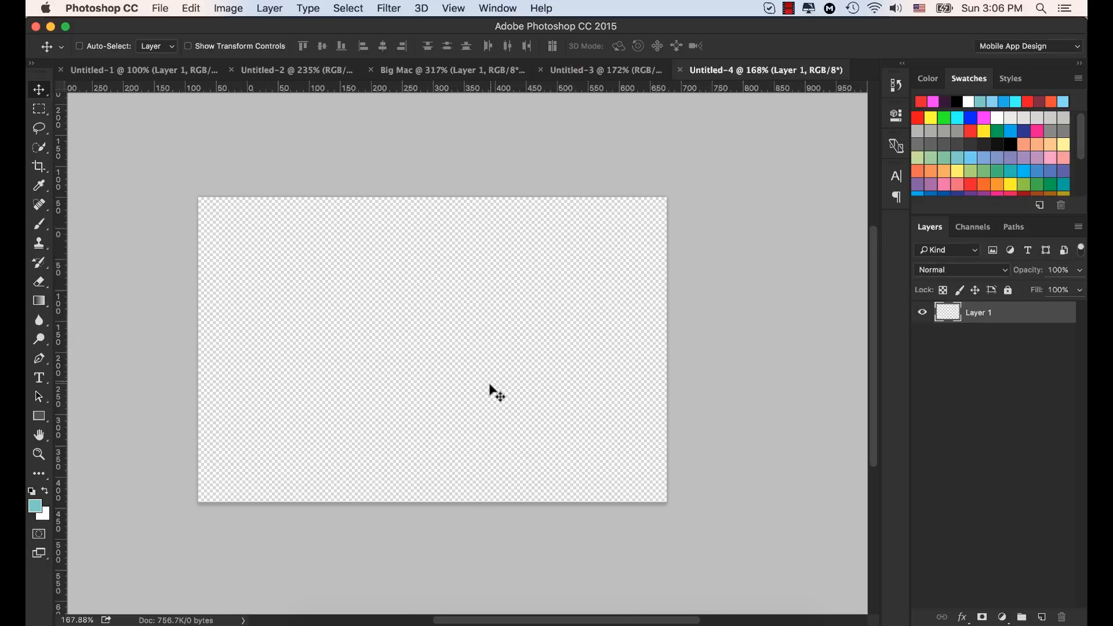
drag(395, 346, 453, 323)
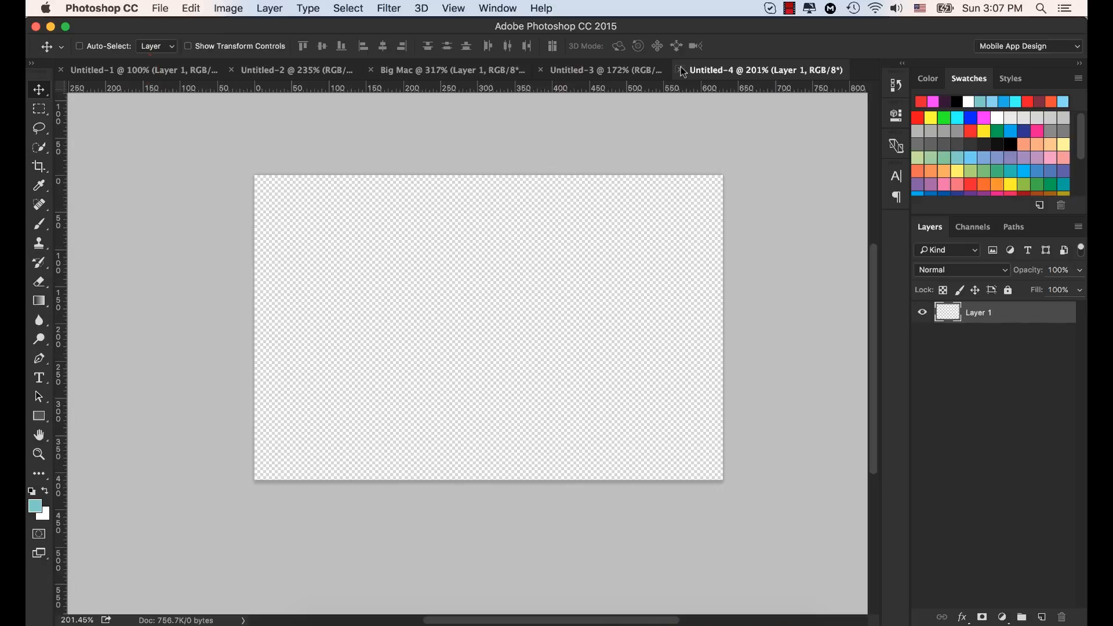
click(139, 69)
click(294, 71)
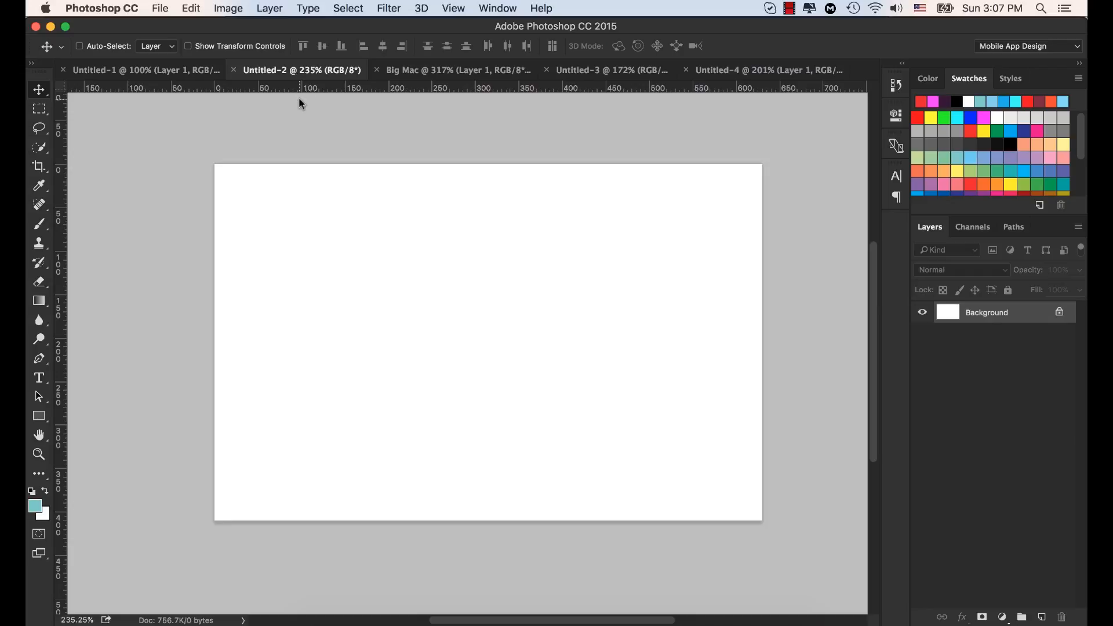
click(421, 74)
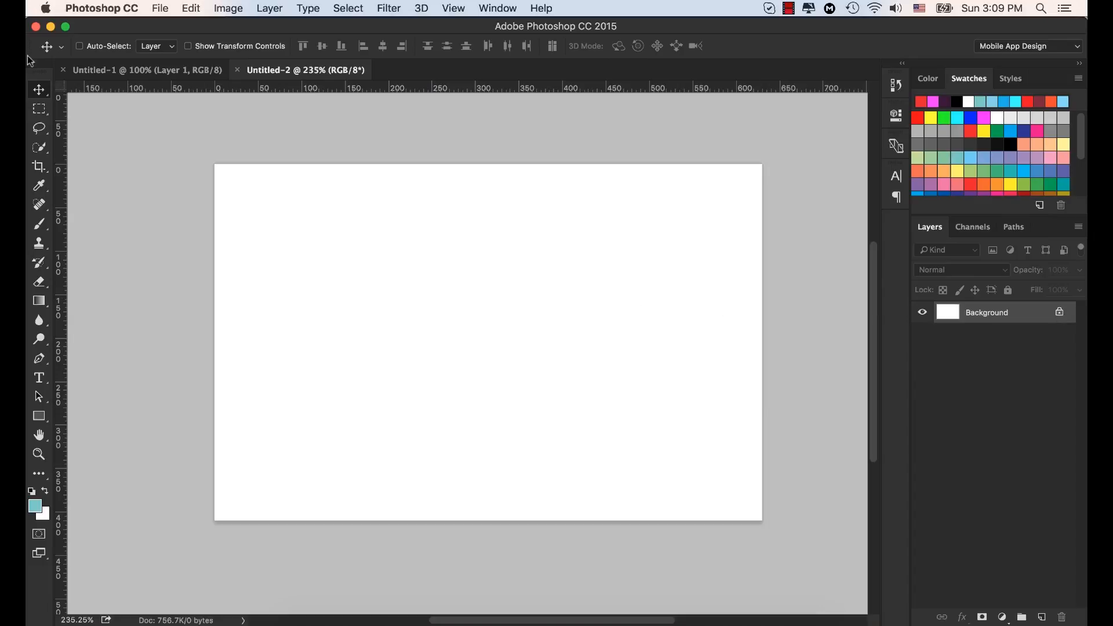
Step: Try to move the locked Background layer of Untitled-2 with the Move tool
drag(584, 249, 673, 246)
drag(492, 150, 465, 227)
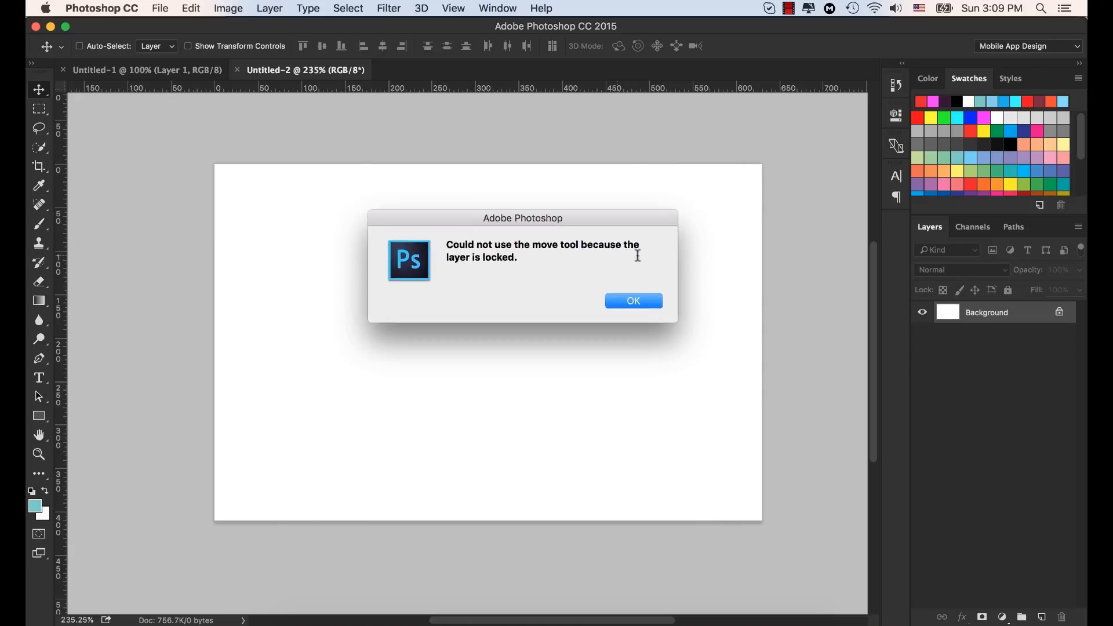
click(634, 301)
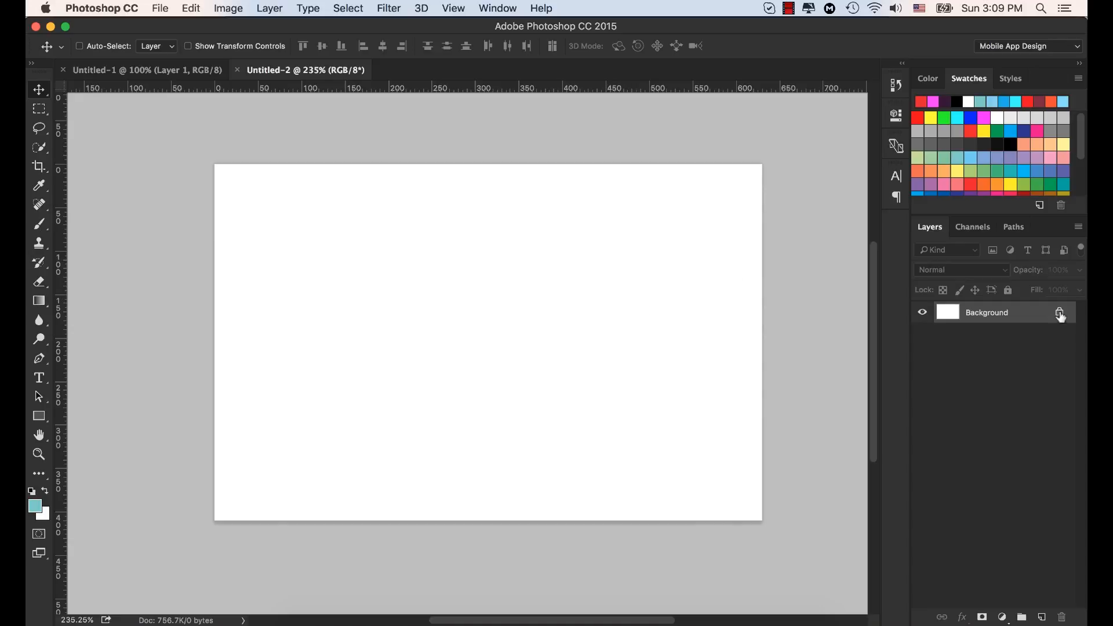
Step: Unlock the Background layer of Untitled-2 to turn it into a regular editable layer
mouse_move(1061, 317)
click(1061, 316)
double_click(1061, 316)
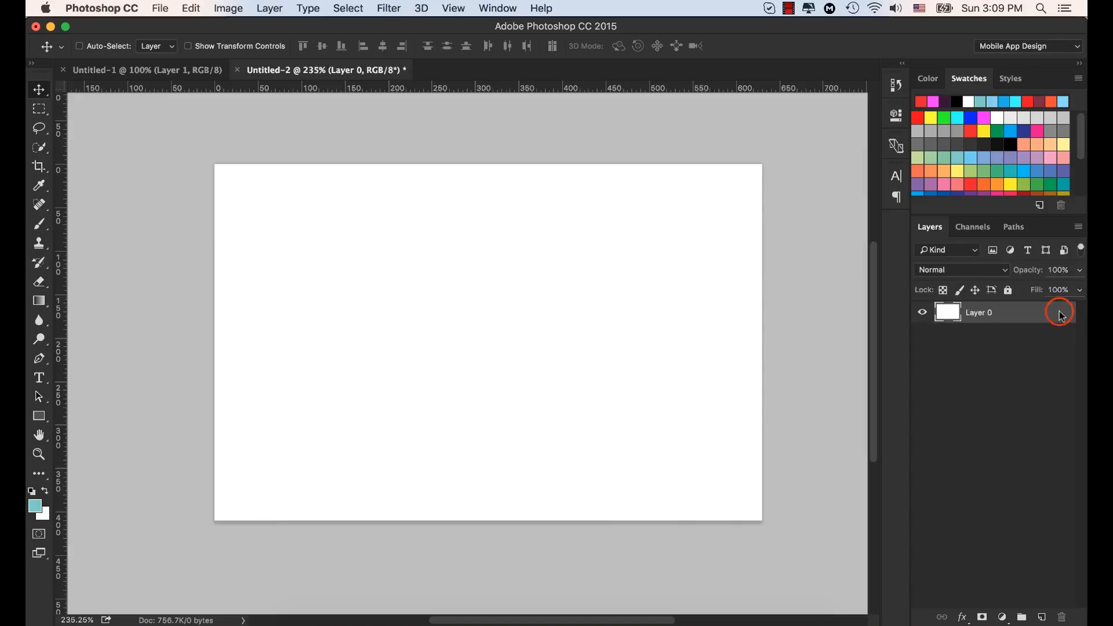
click(781, 182)
mouse_move(517, 265)
mouse_down()
mouse_move(499, 259)
mouse_move(417, 292)
mouse_move(624, 281)
mouse_move(519, 310)
mouse_move(622, 298)
mouse_move(459, 301)
mouse_move(634, 274)
mouse_move(667, 326)
mouse_move(573, 325)
mouse_move(589, 302)
mouse_move(547, 290)
mouse_move(572, 276)
mouse_move(511, 308)
mouse_move(400, 294)
mouse_move(776, 278)
mouse_move(468, 248)
mouse_move(571, 290)
mouse_move(558, 269)
mouse_move(524, 272)
mouse_up()
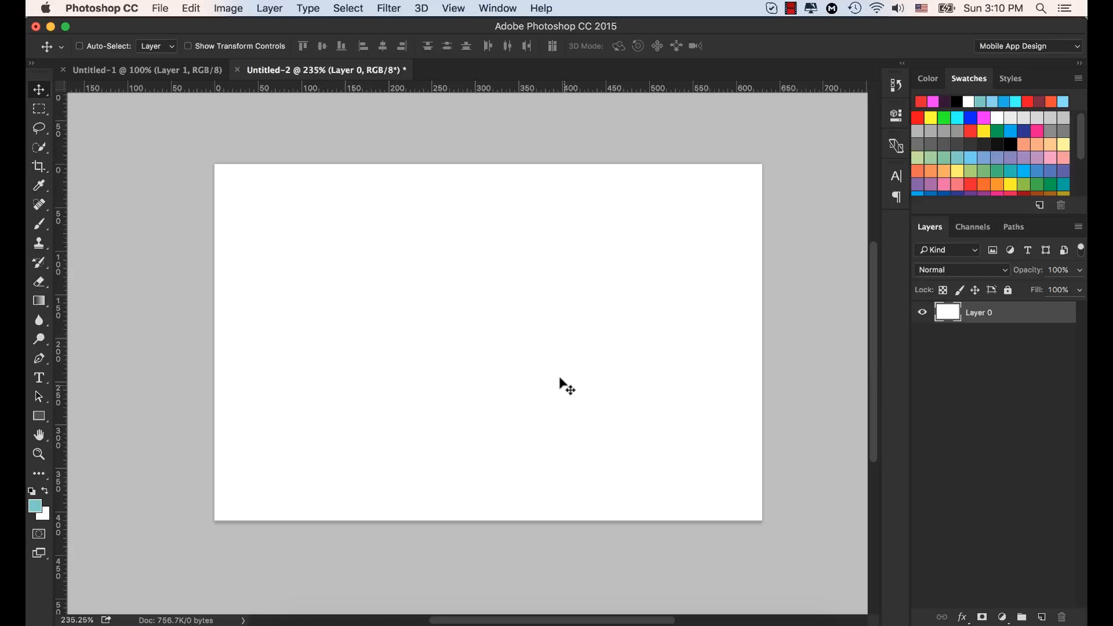
Step: Add the horizontal text "fgfdgdfgfdg" near the middle of the canvas in black 30 px Helvetica Regular
click(39, 380)
click(392, 294)
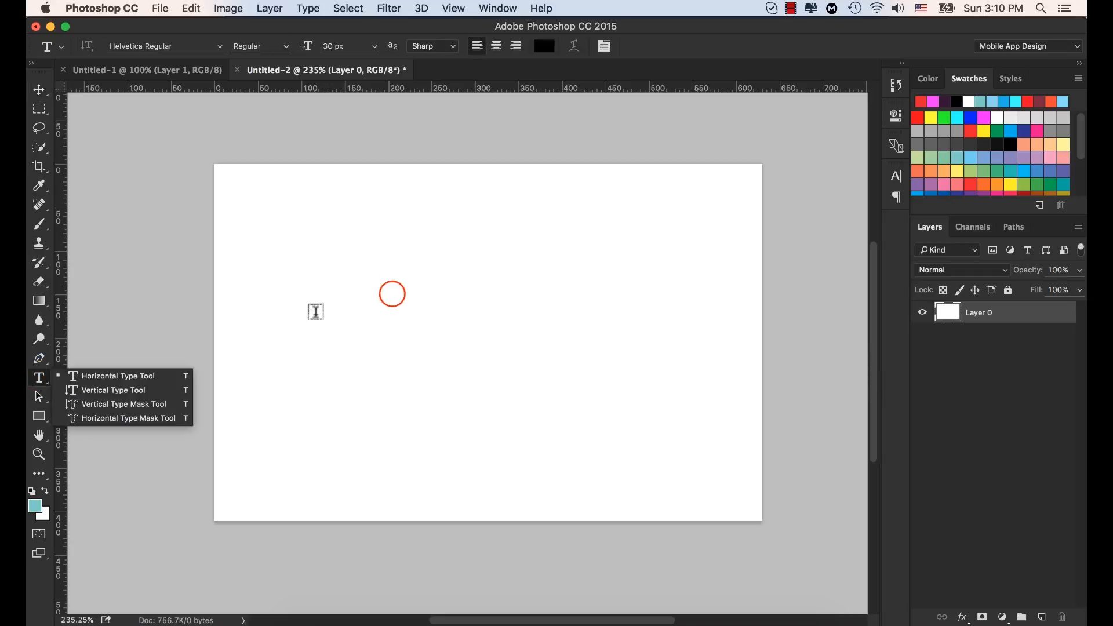
click(368, 333)
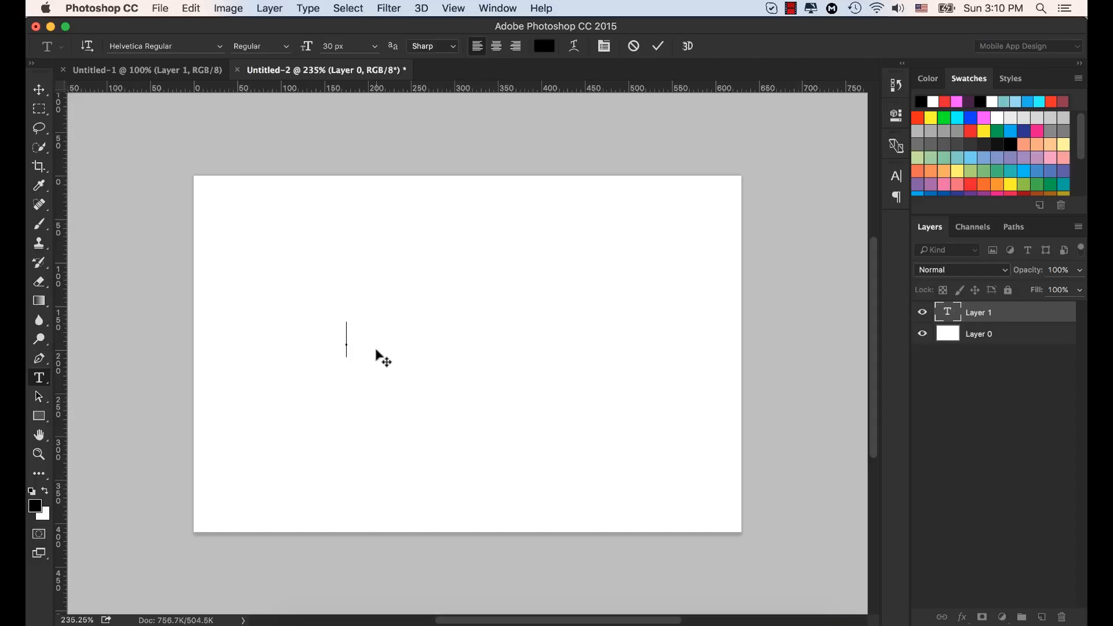
text(fgfdgdfgfdg)
click(658, 45)
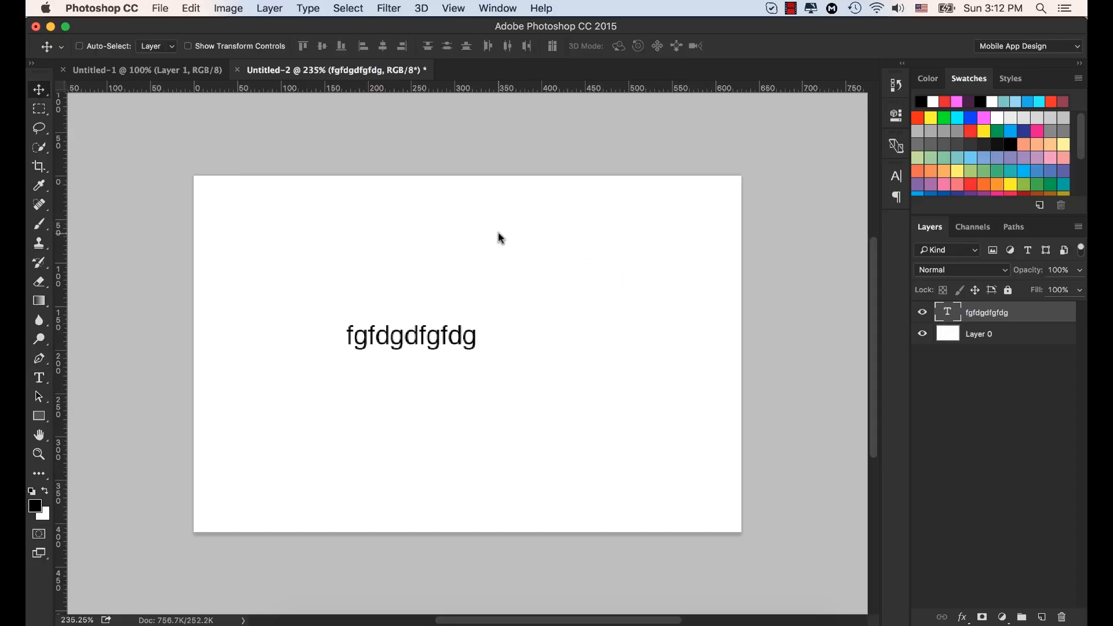
Step: Paste the copied hummingbird picture and move it to the upper right of the canvas, partly over the text
click(192, 8)
click(226, 143)
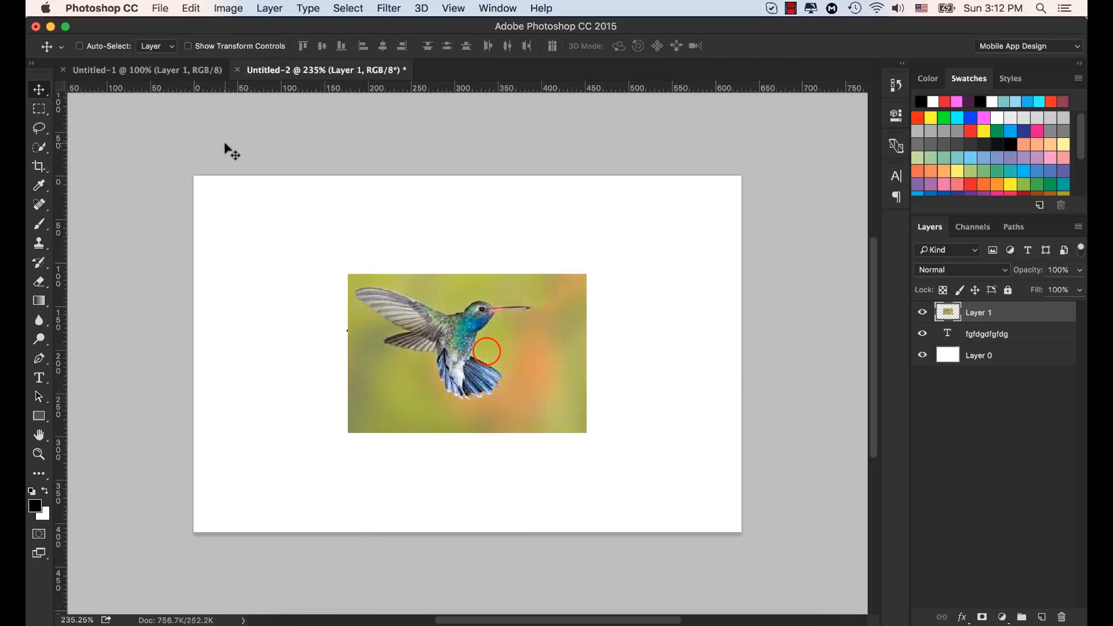
drag(487, 335, 583, 284)
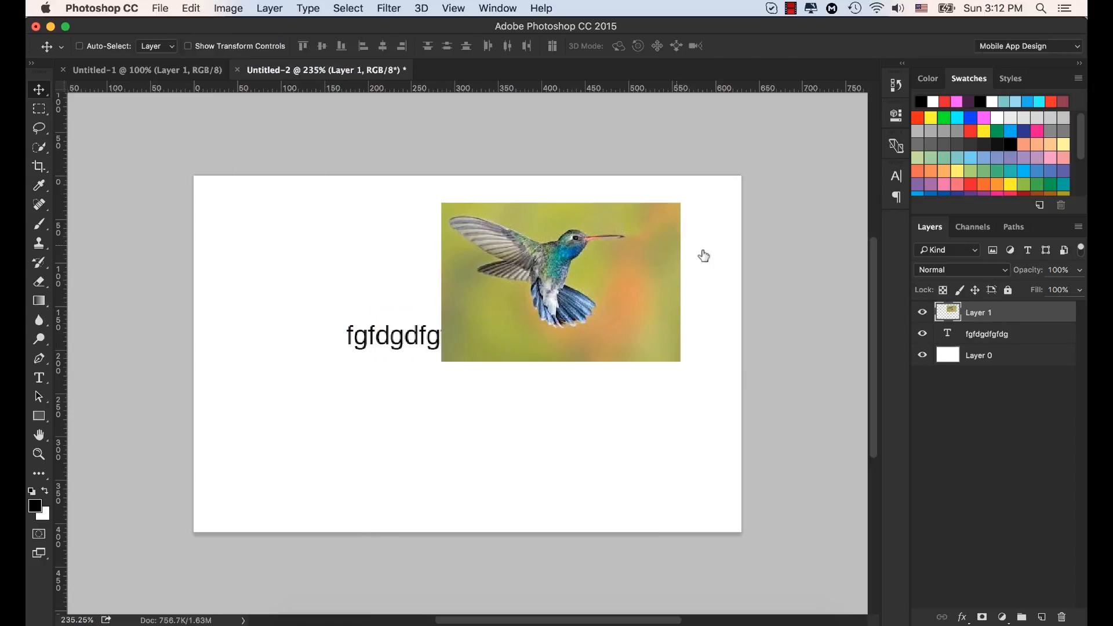
click(984, 334)
click(978, 311)
Step: Draw a black three-sided polygon about 186 × 164 px and move it below the text
drag(39, 416, 94, 457)
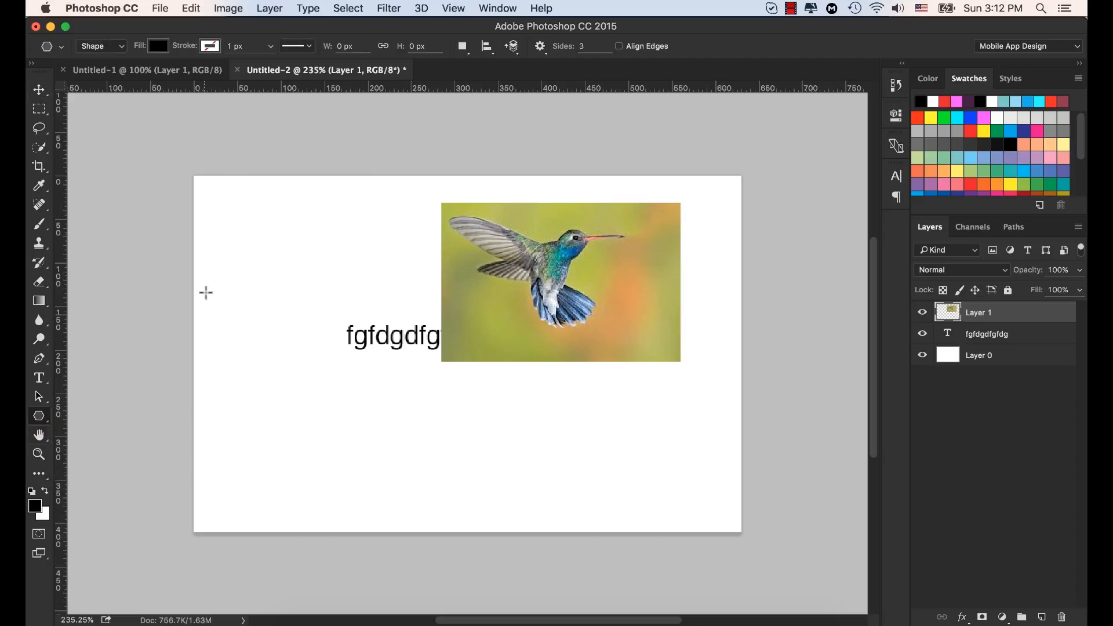
drag(293, 209, 375, 260)
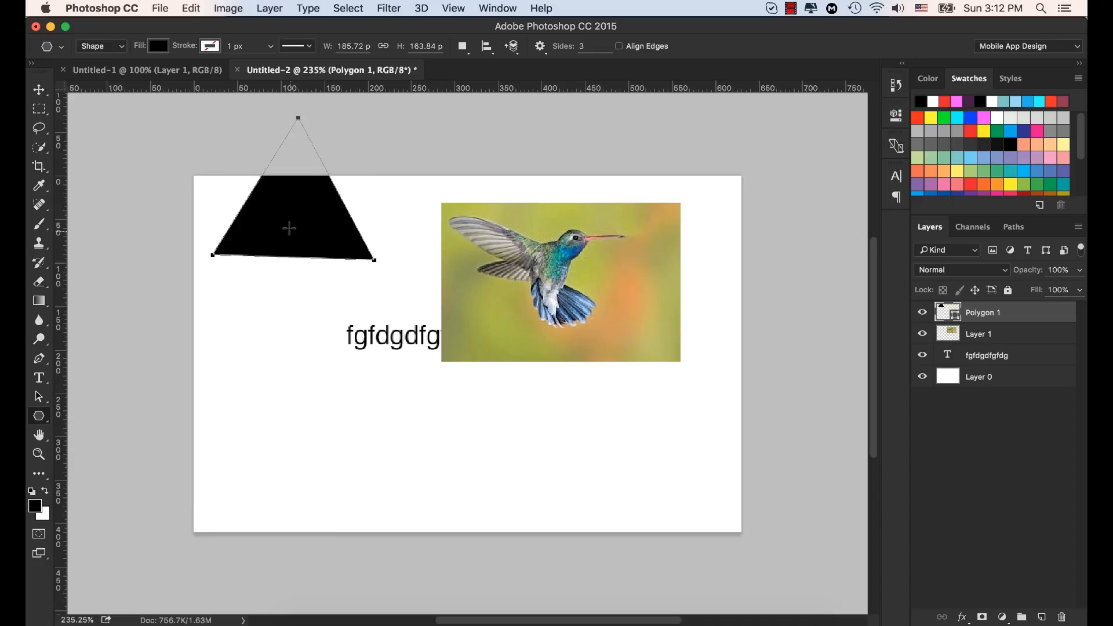
key(v)
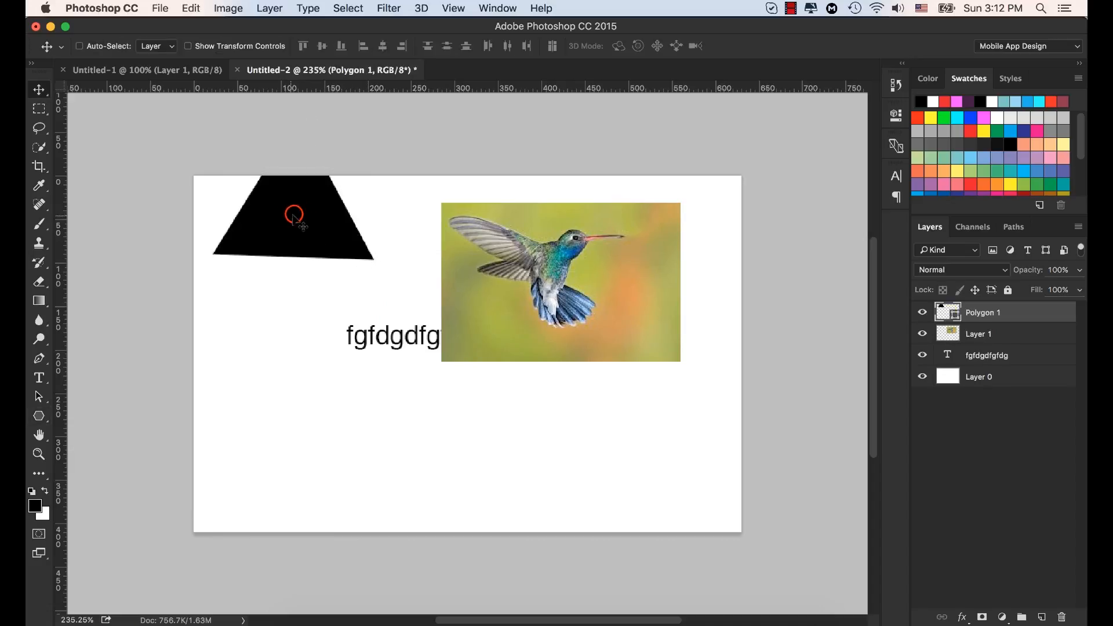
drag(297, 219, 389, 459)
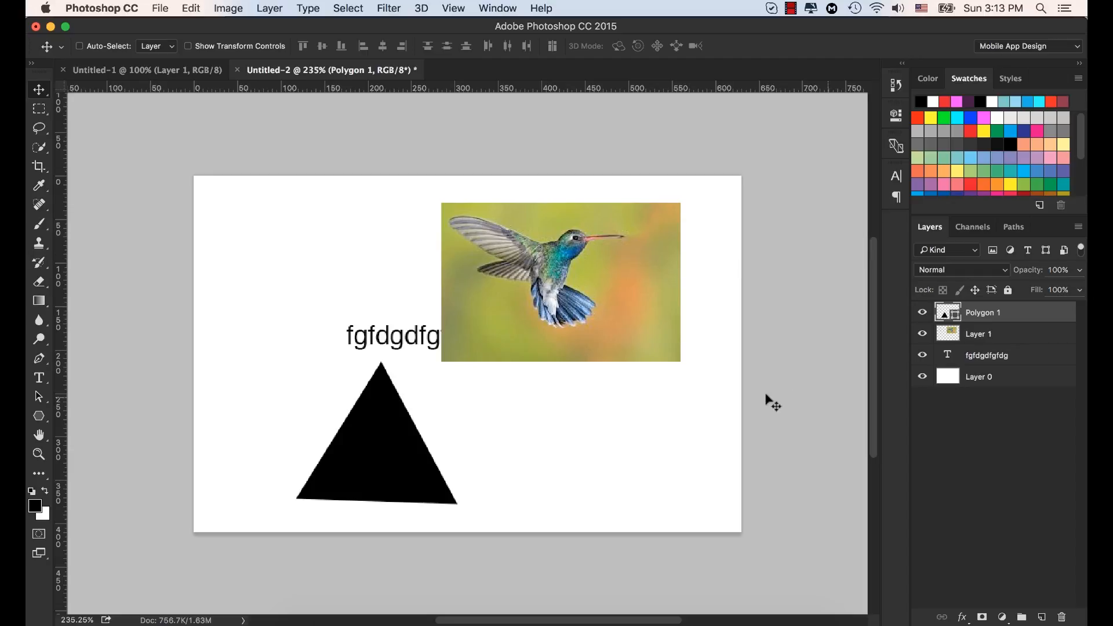
Step: Add a new layer and paint a solid black blob in the canvas's upper left with the 60 px brush
click(1042, 618)
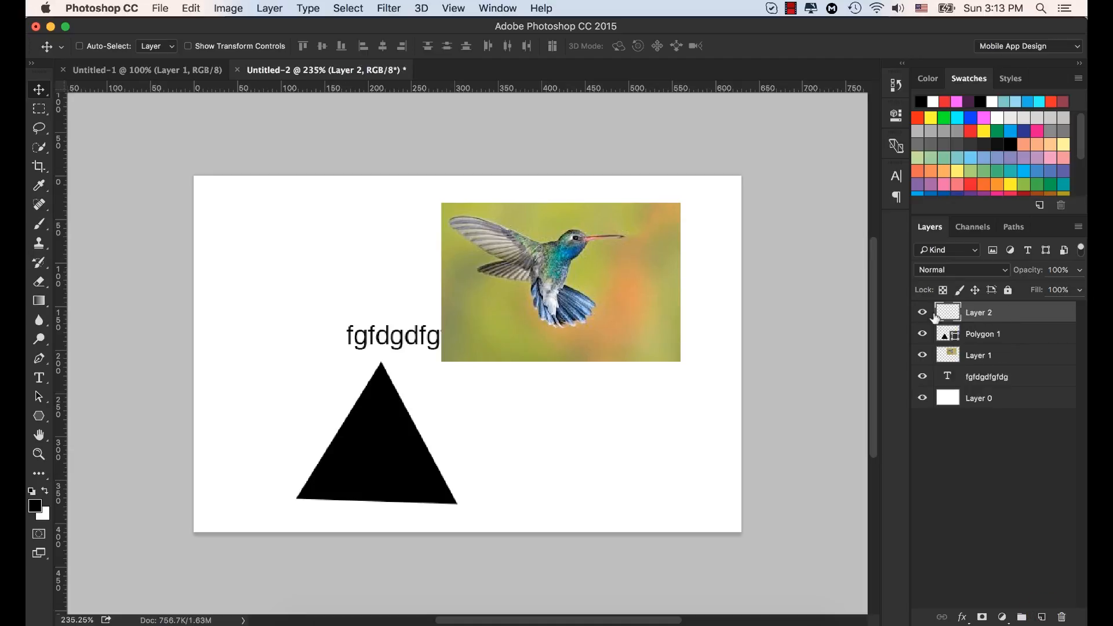
click(39, 224)
mouse_move(279, 267)
mouse_down()
mouse_move(333, 261)
mouse_move(298, 303)
mouse_move(351, 298)
mouse_move(278, 226)
mouse_move(258, 255)
mouse_move(248, 348)
mouse_move(260, 352)
mouse_up()
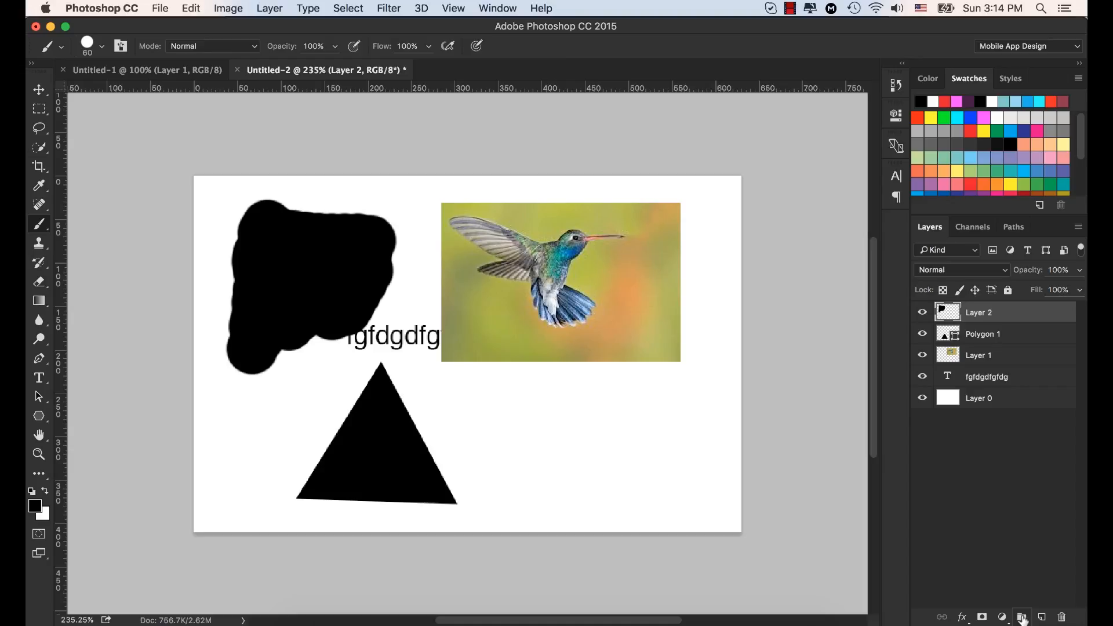
Step: Group Layer 2 and Polygon 1 and rename the group New
click(984, 332)
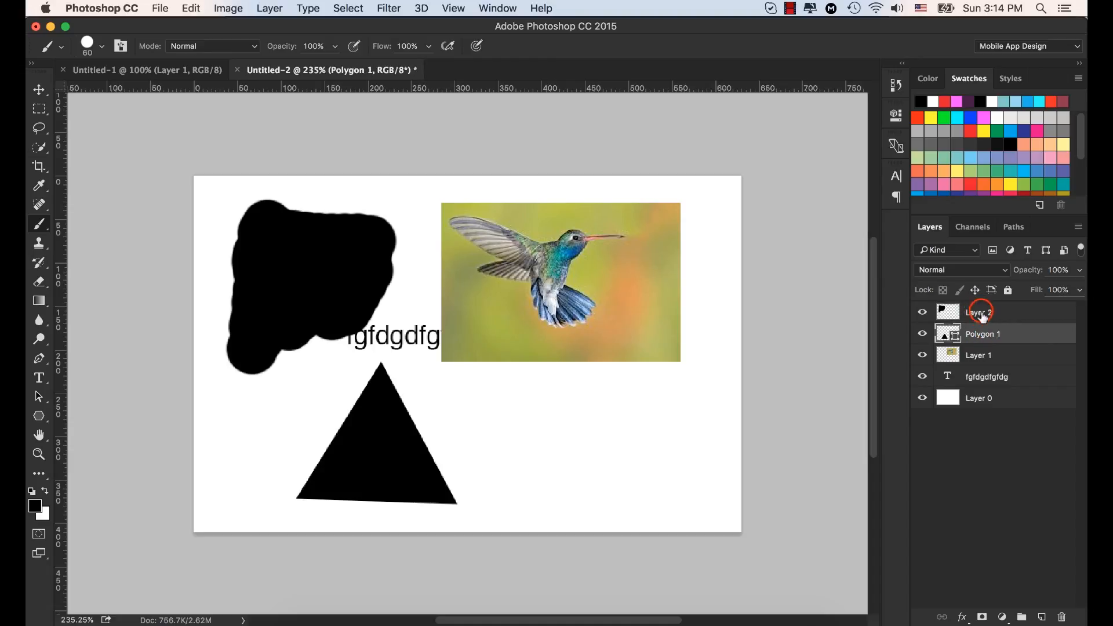
click(983, 315)
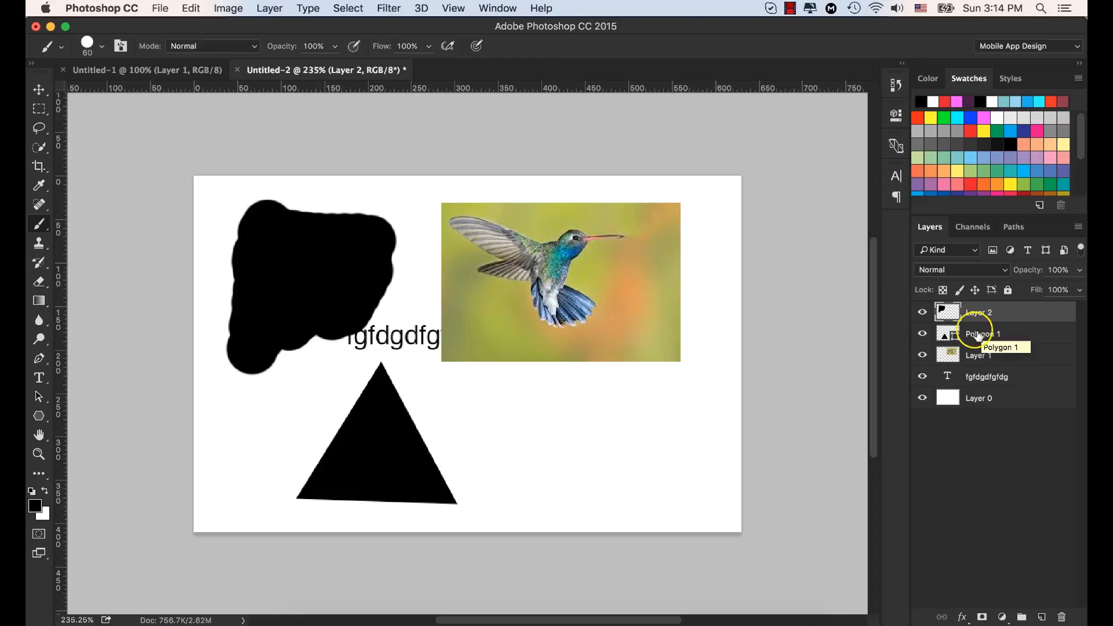
shift+click(978, 335)
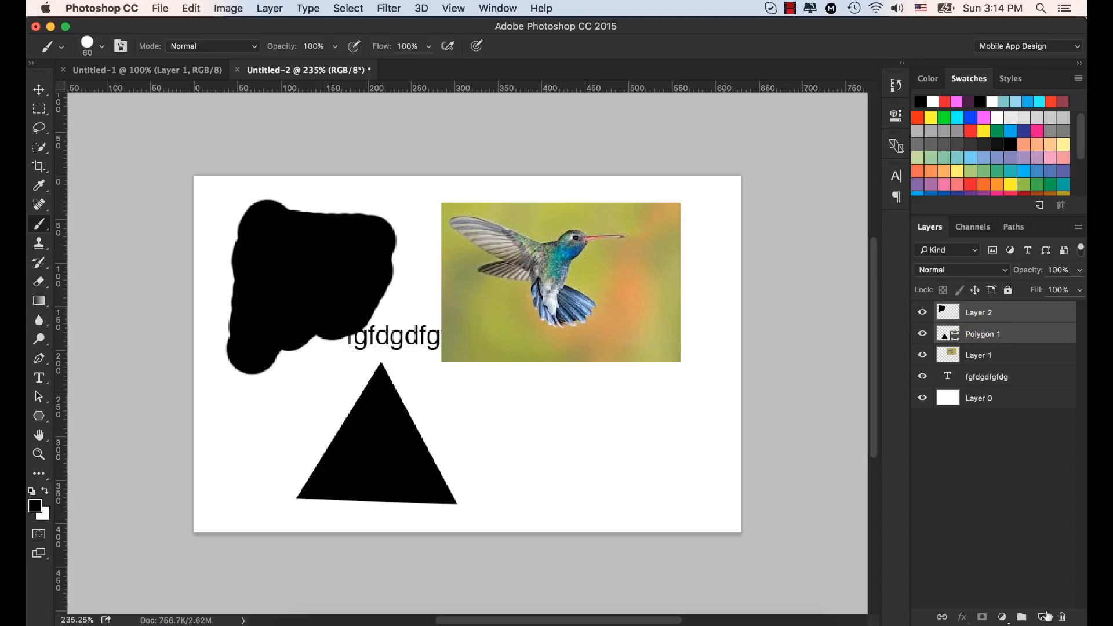
click(1022, 617)
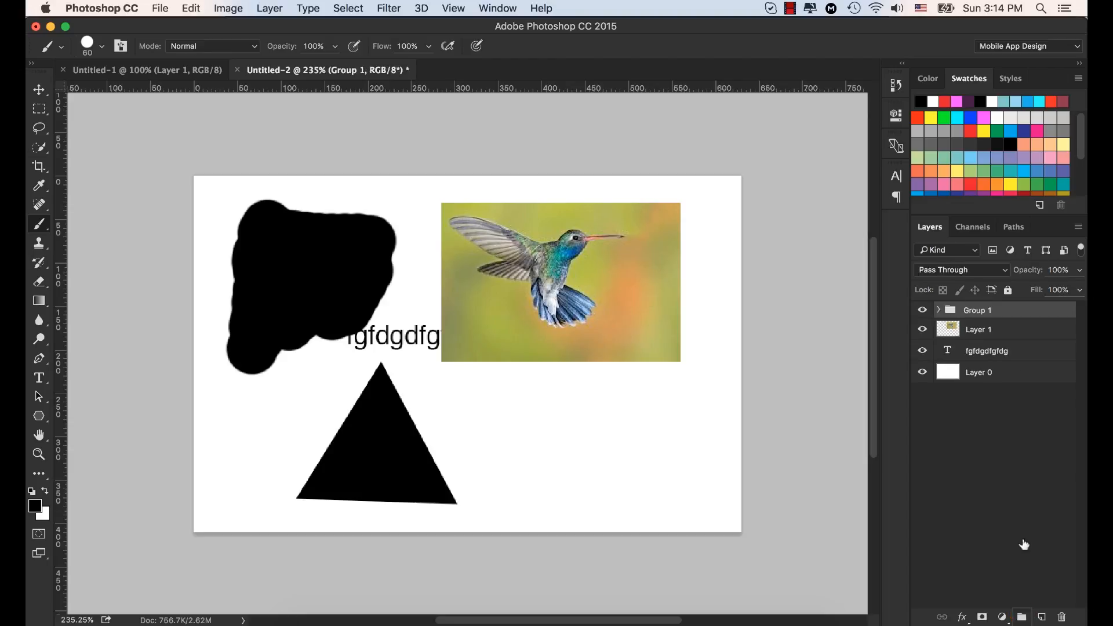
double_click(976, 311)
text(New)
key(Return)
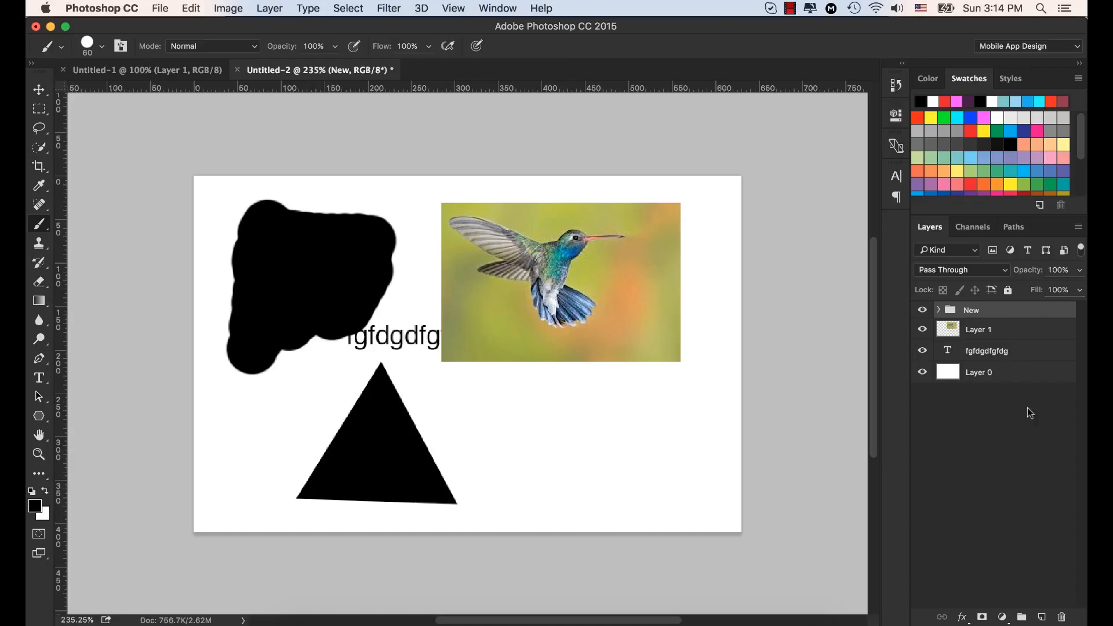
Step: Revert the document history to the Brush Tool state, undoing the layer grouping and renaming
click(895, 86)
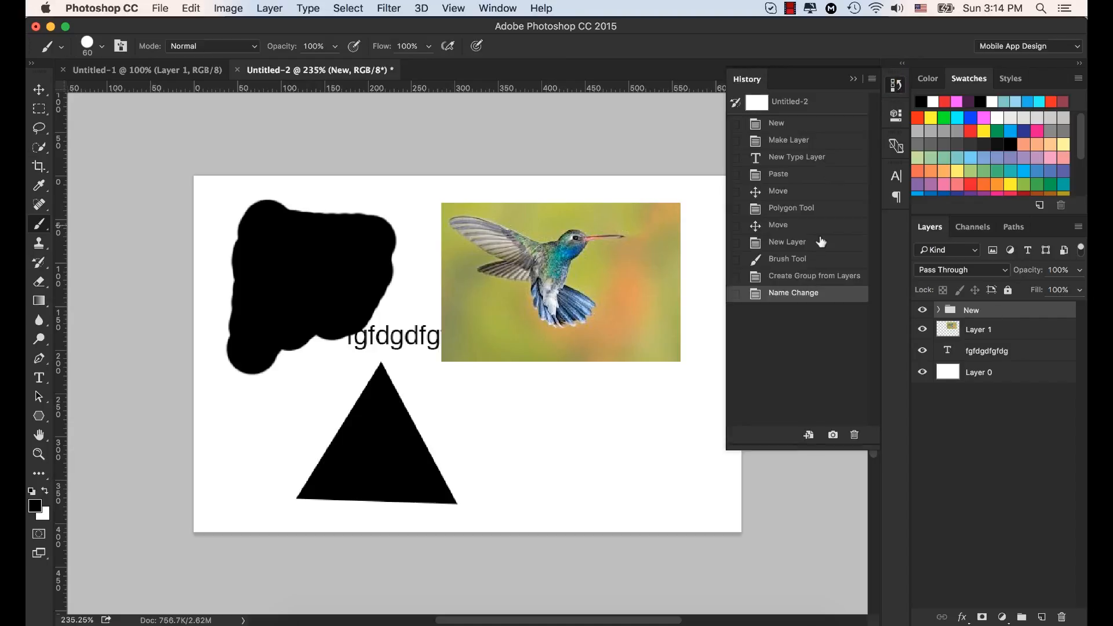
click(800, 276)
click(791, 259)
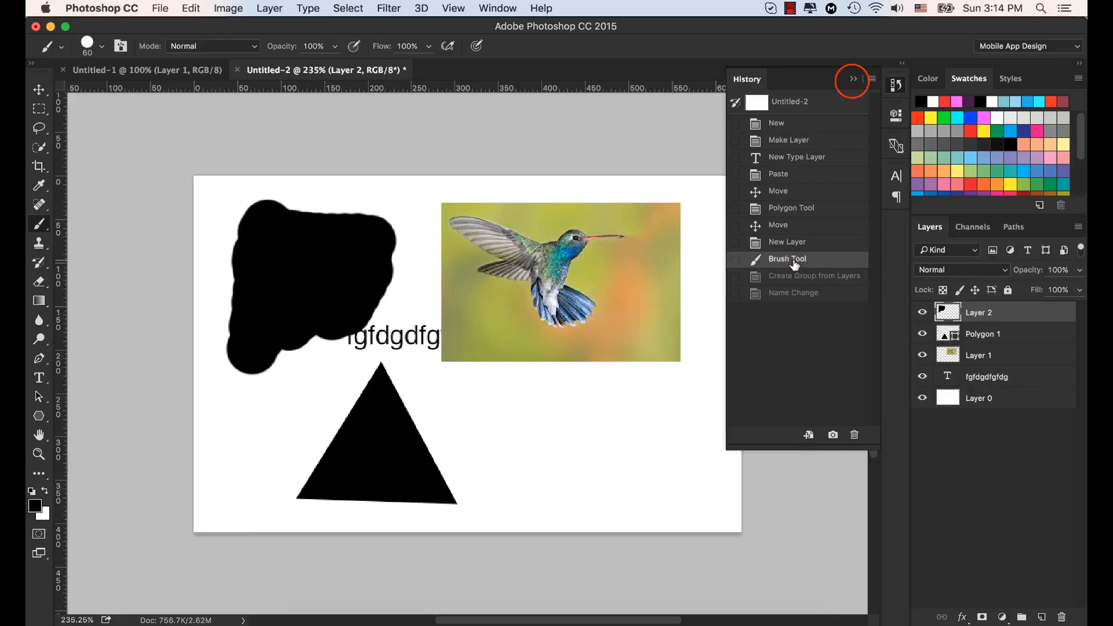
click(853, 80)
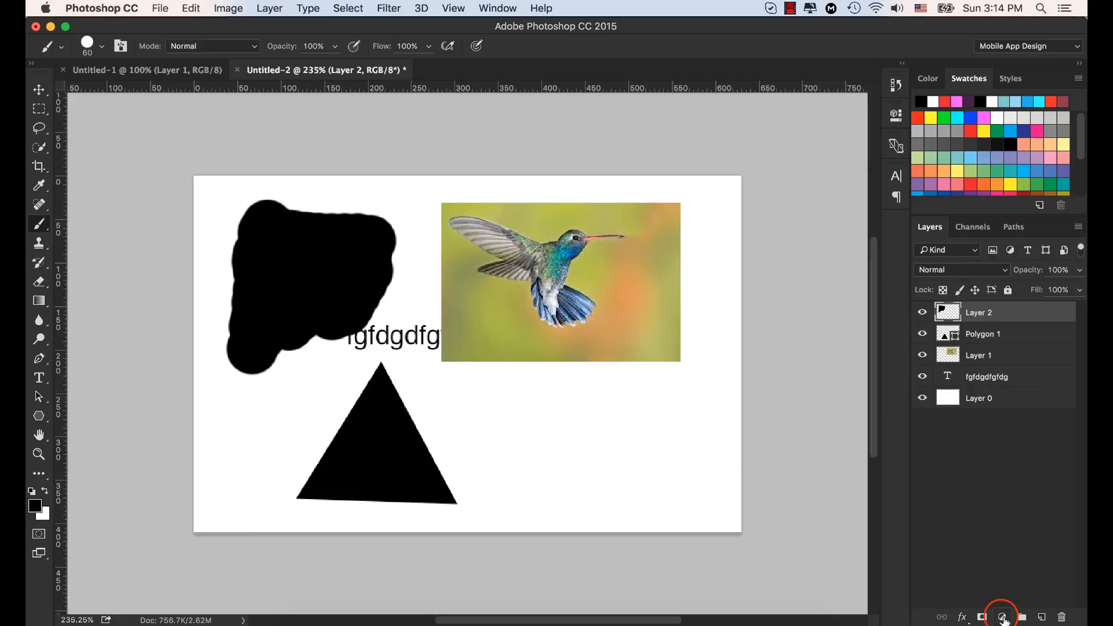
click(1002, 617)
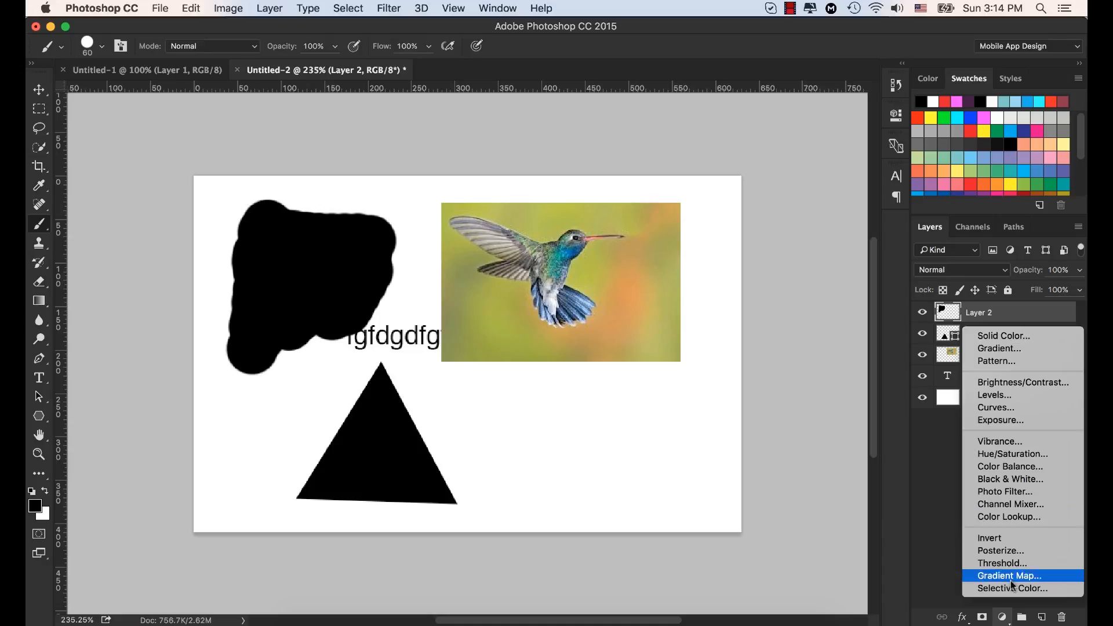
click(994, 622)
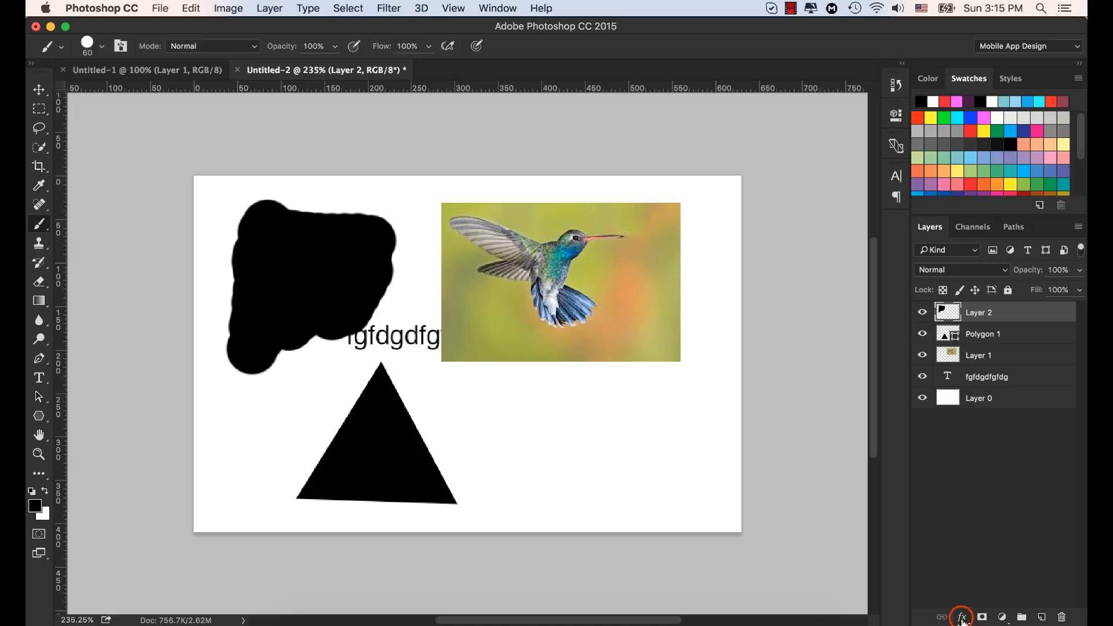
Step: Review the available layer effects and the layer options, from Bevel & Emboss to Flatten Image, without applying any
click(963, 620)
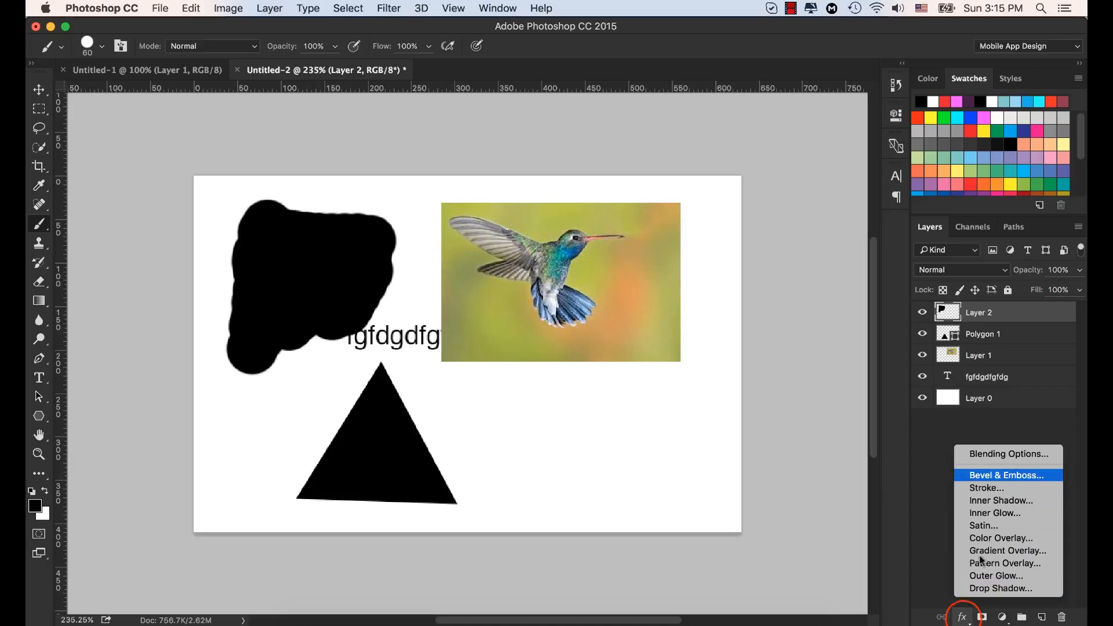
click(963, 618)
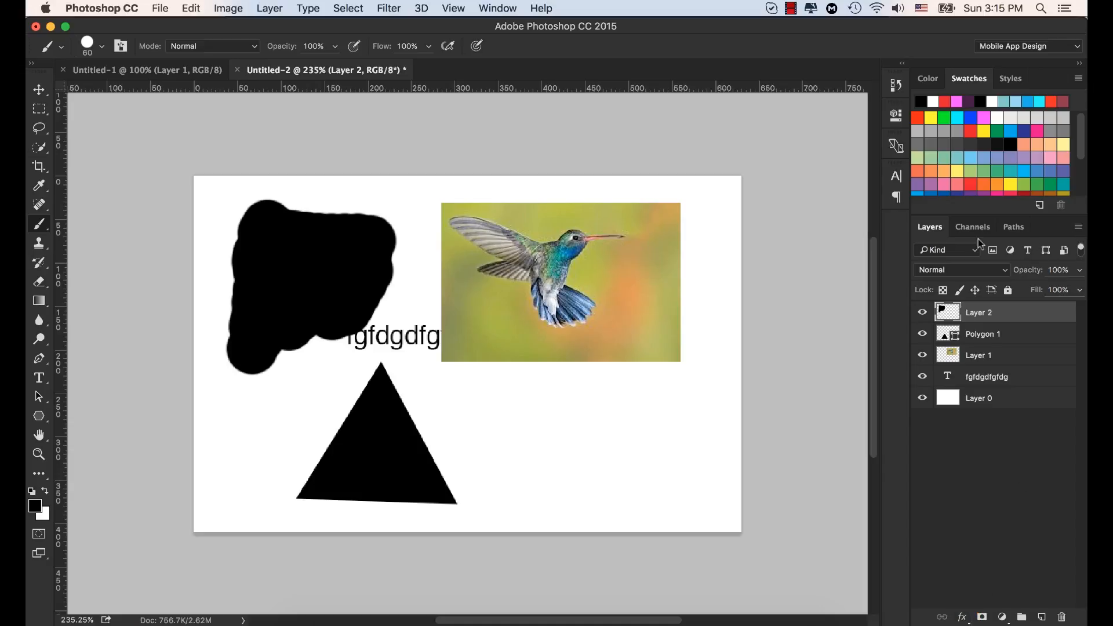
click(1081, 228)
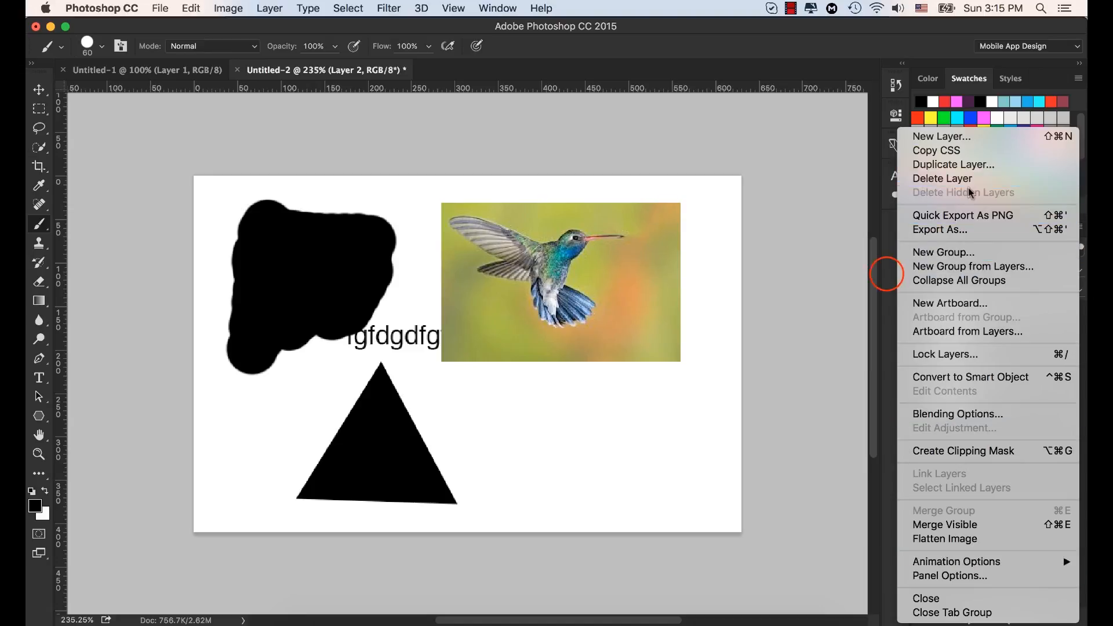
click(890, 272)
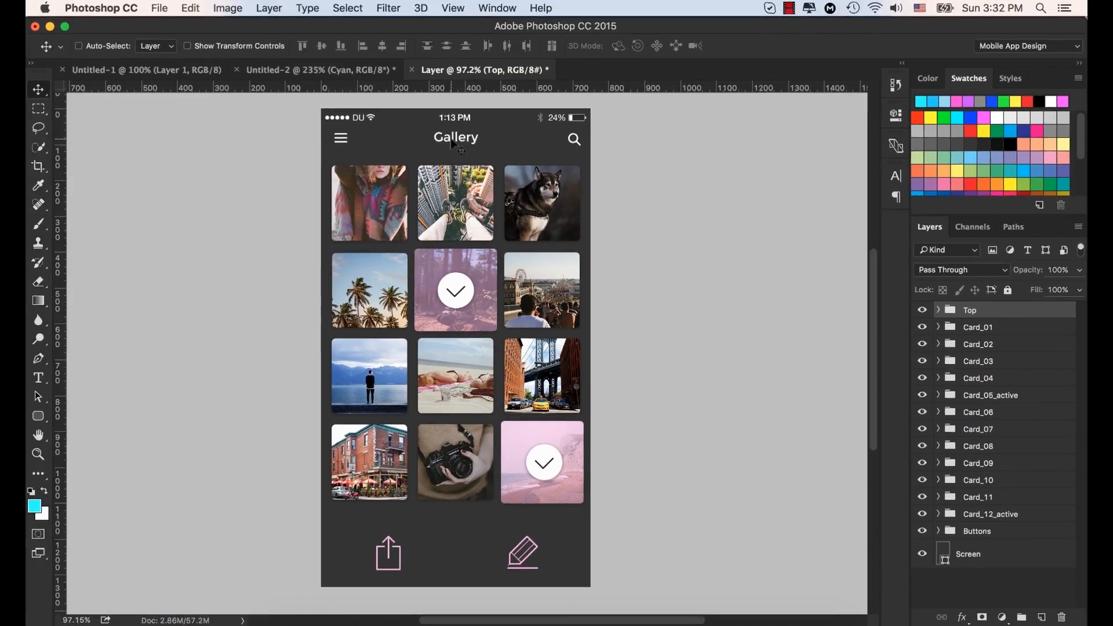
Step: Enable Auto-Select for layers, pick the Gallery title on the canvas and select its Activity layer in the Top group
click(80, 46)
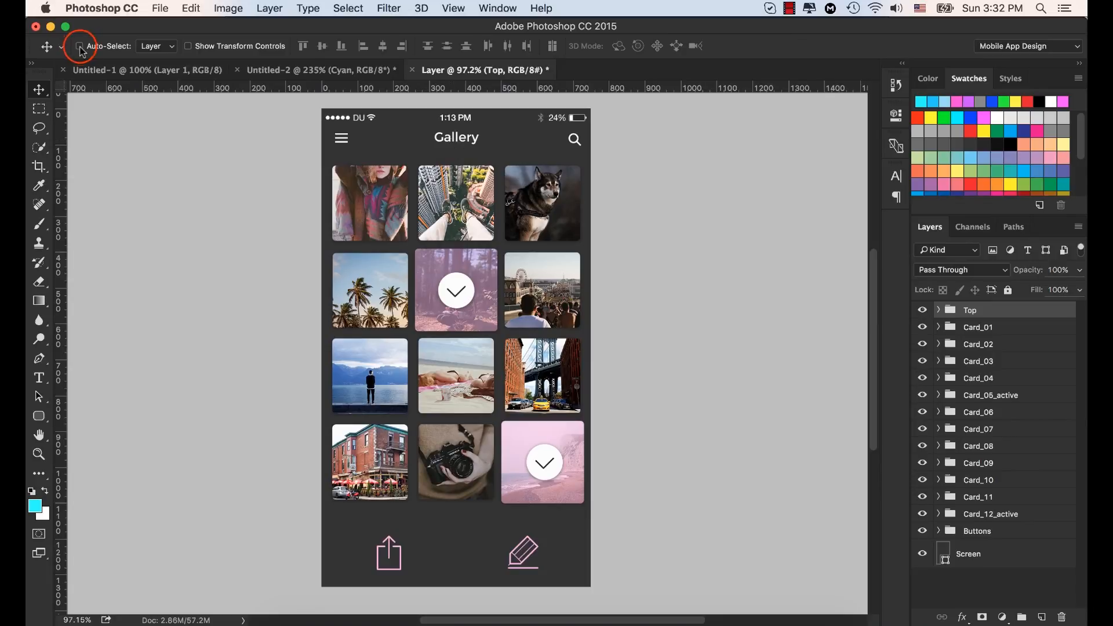
click(450, 139)
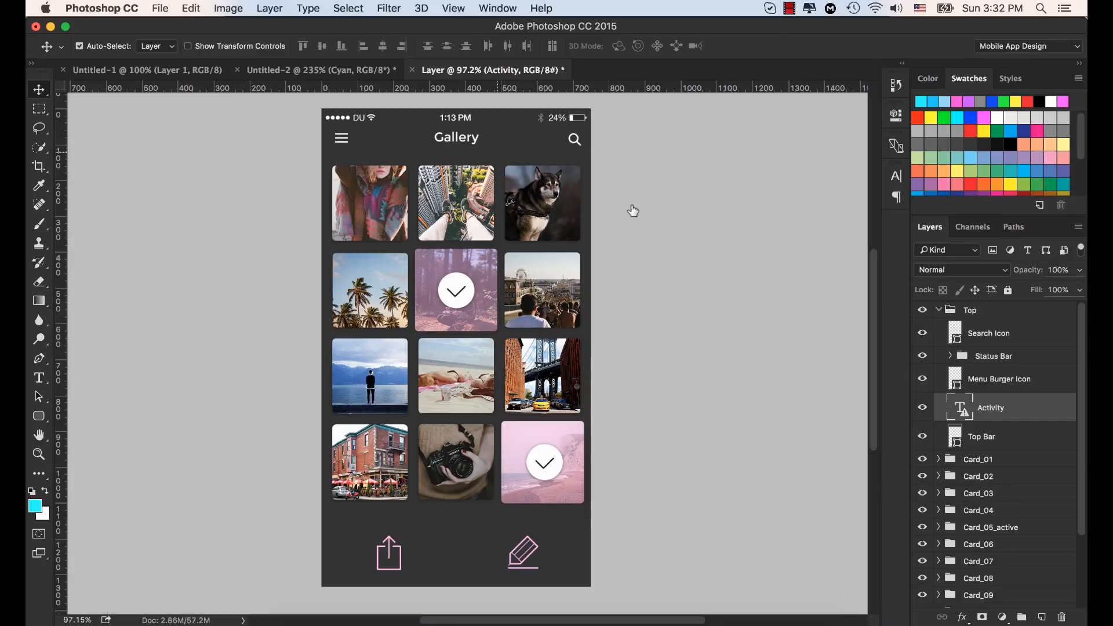
click(939, 310)
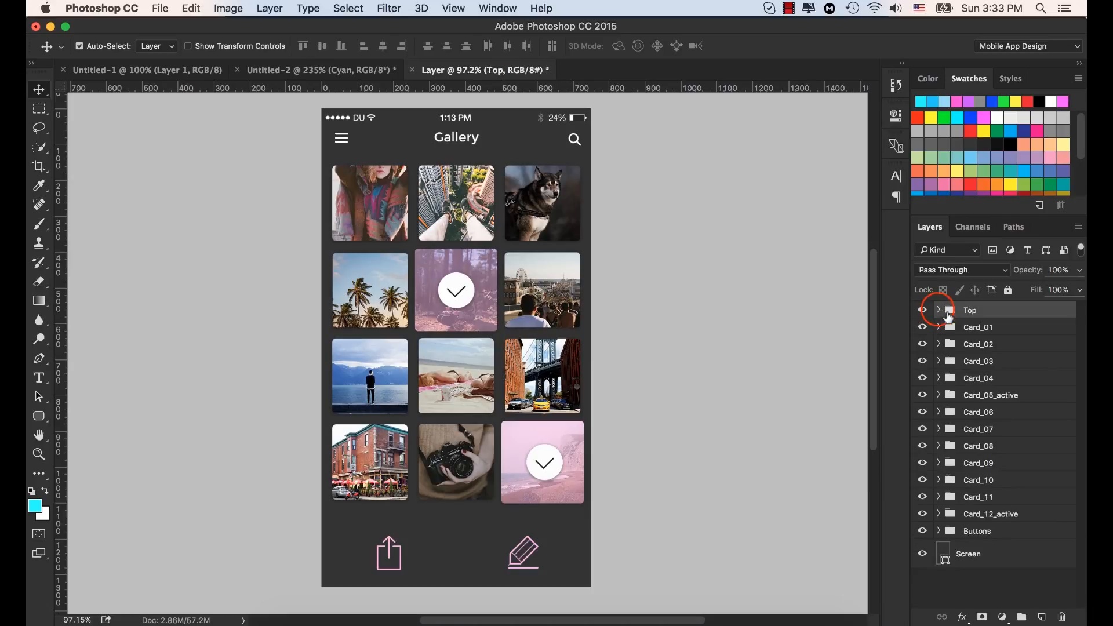
click(938, 311)
click(977, 408)
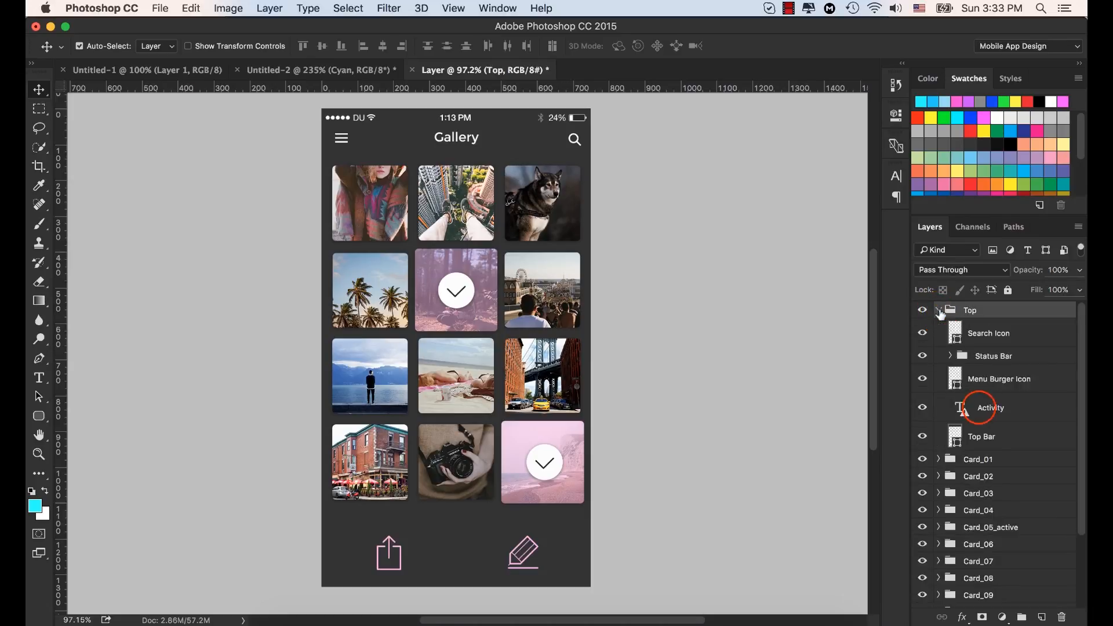
Step: Change the Gallery title's text colour to dark red (a50303) and increase its font size
click(896, 174)
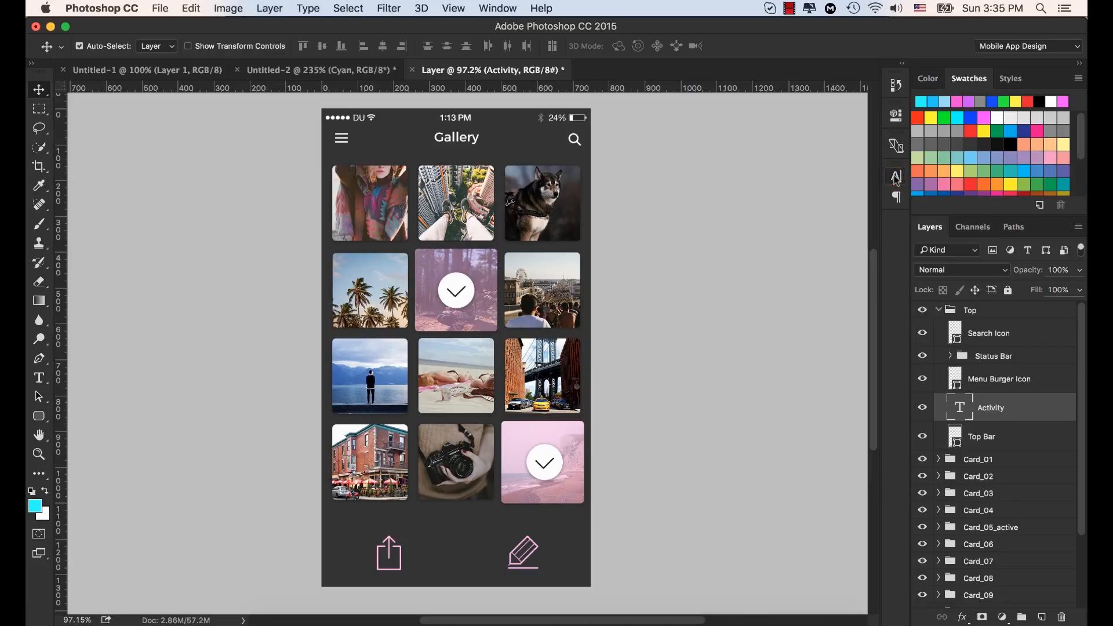
click(857, 267)
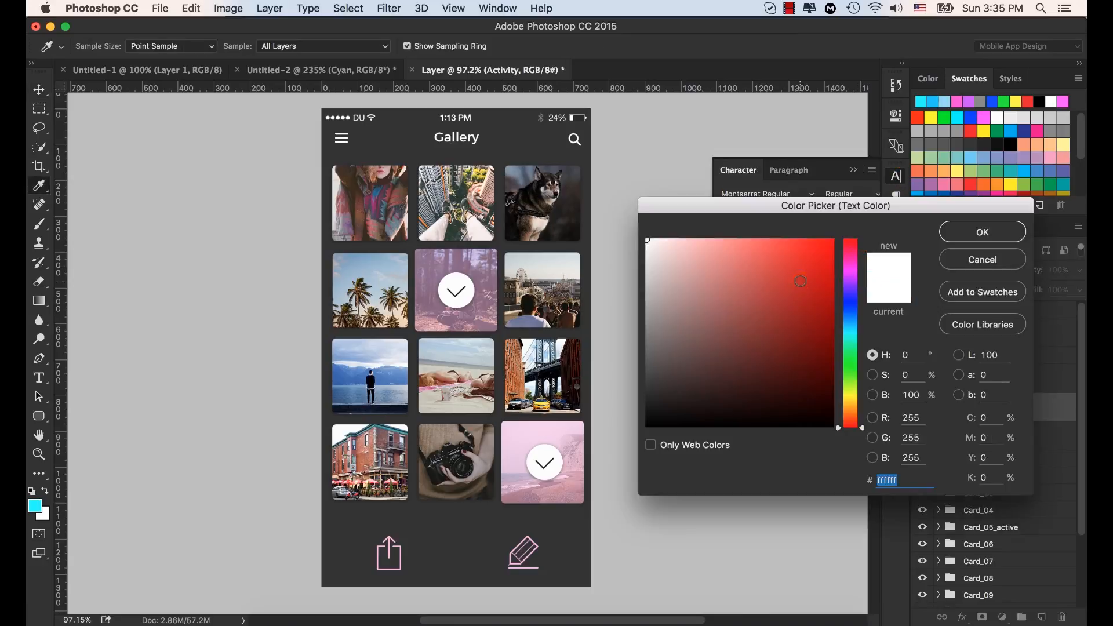
drag(800, 280, 887, 206)
click(983, 231)
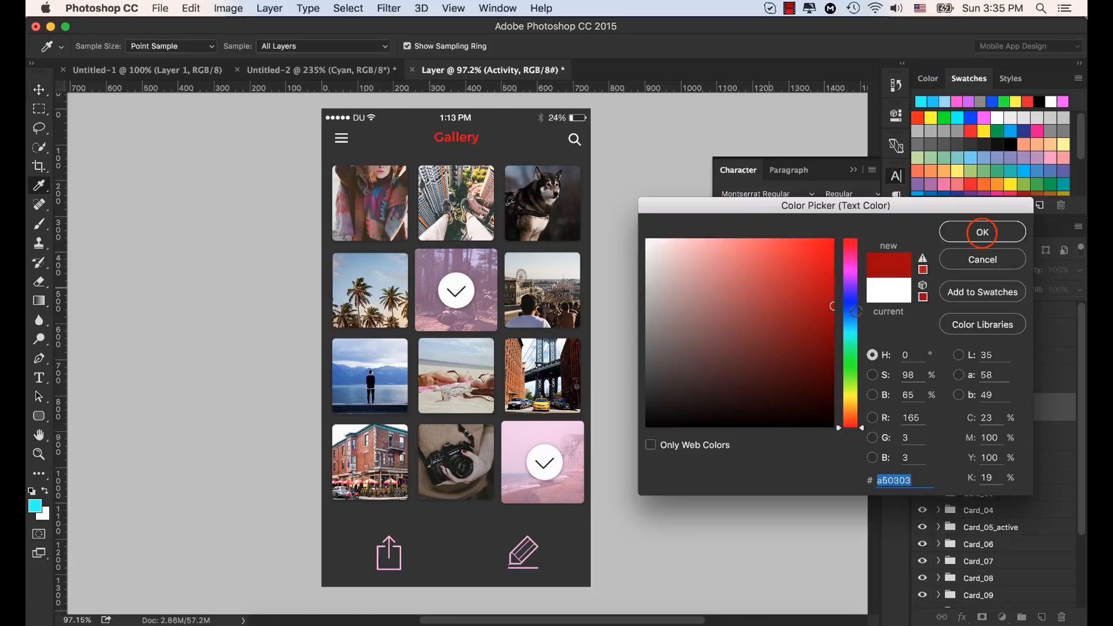
drag(734, 223, 726, 214)
click(853, 170)
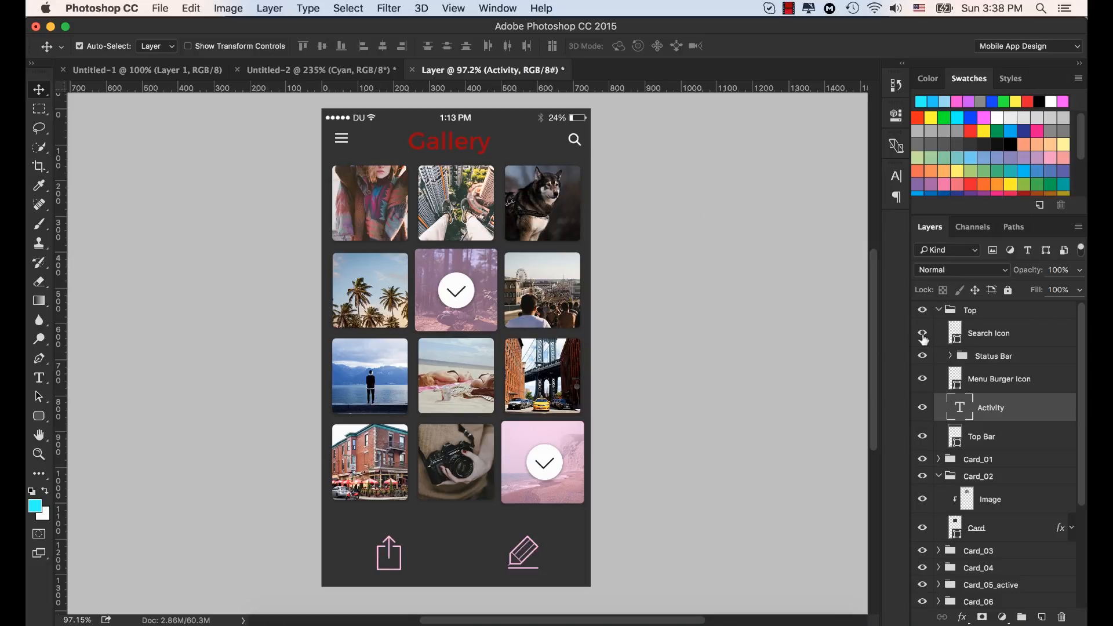
Step: Toggle the Activity text layer's visibility off and back on
click(922, 410)
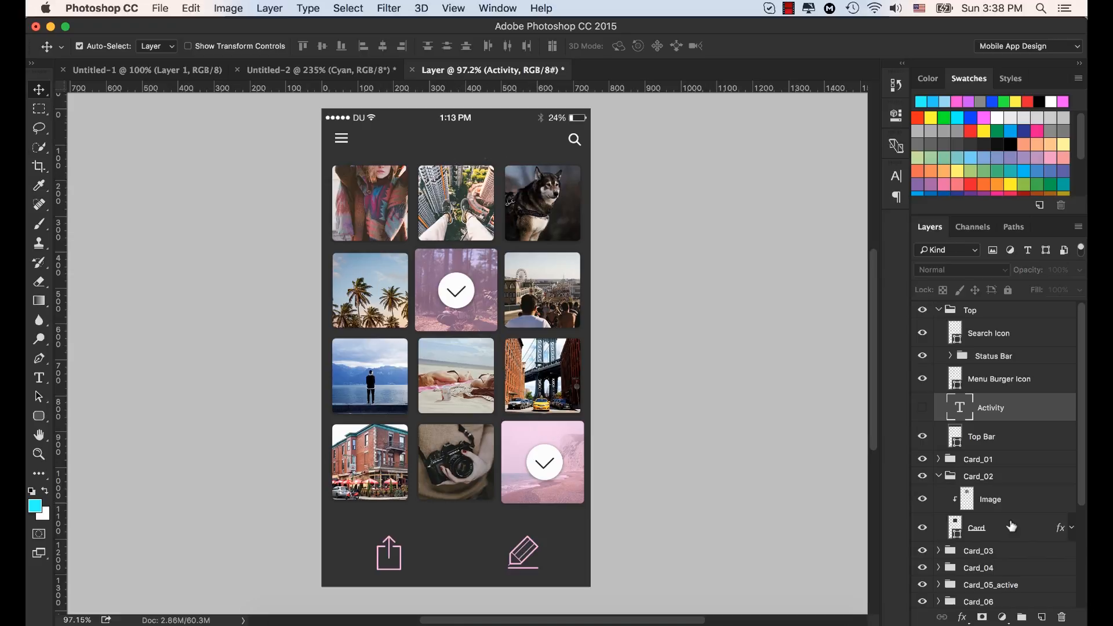
click(923, 409)
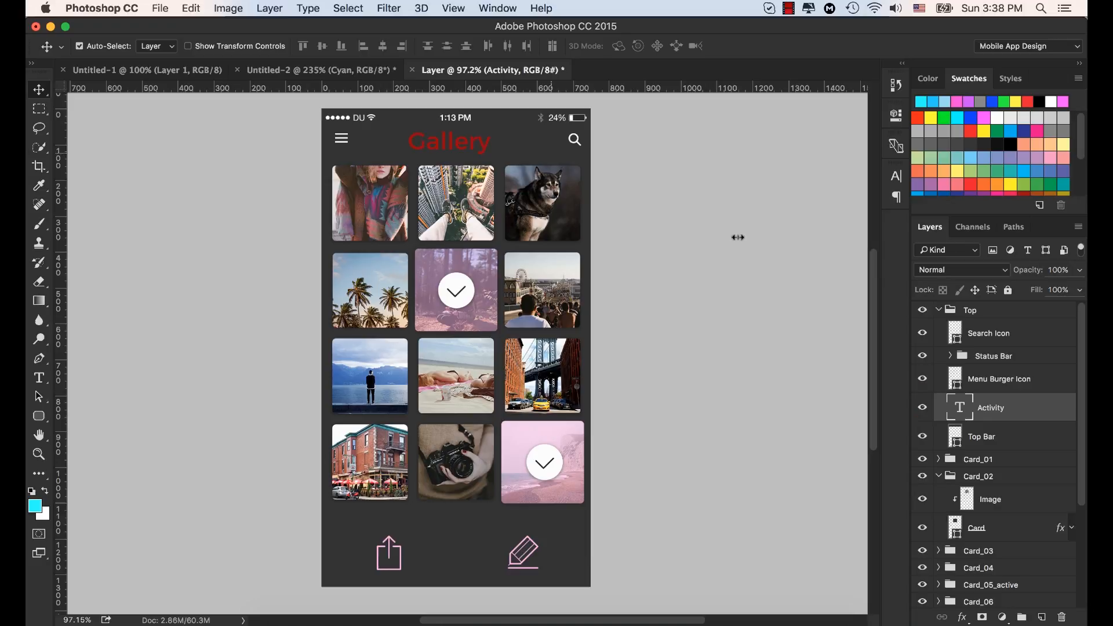
click(923, 407)
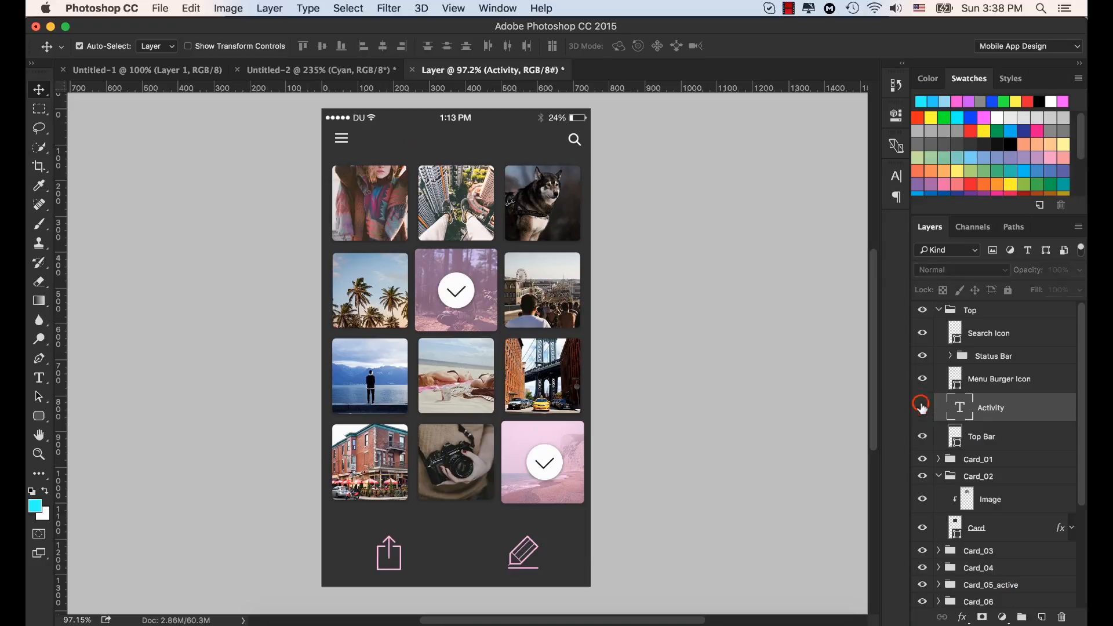
Step: Collapse the Top and Card_02 groups and filter the layer list by kind to text and shape layers
click(939, 309)
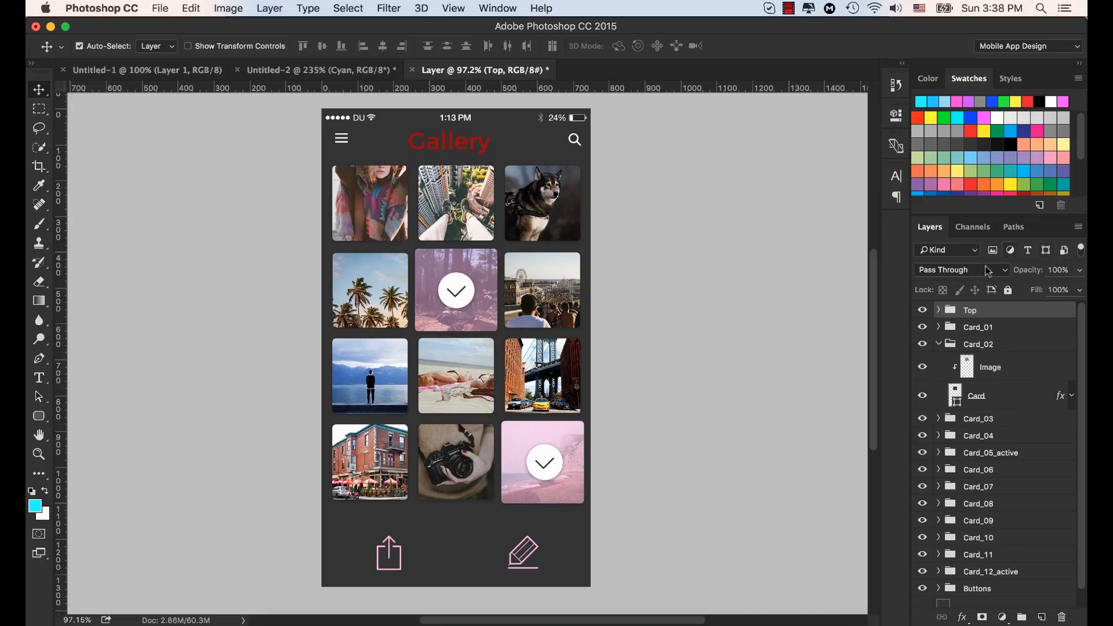
click(939, 344)
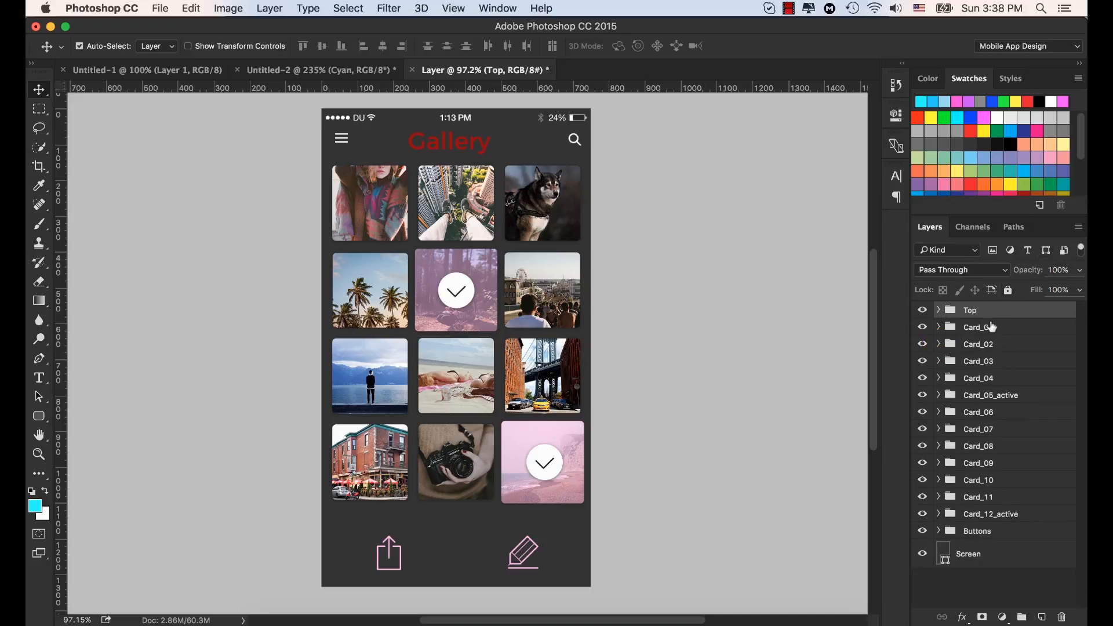
click(1028, 251)
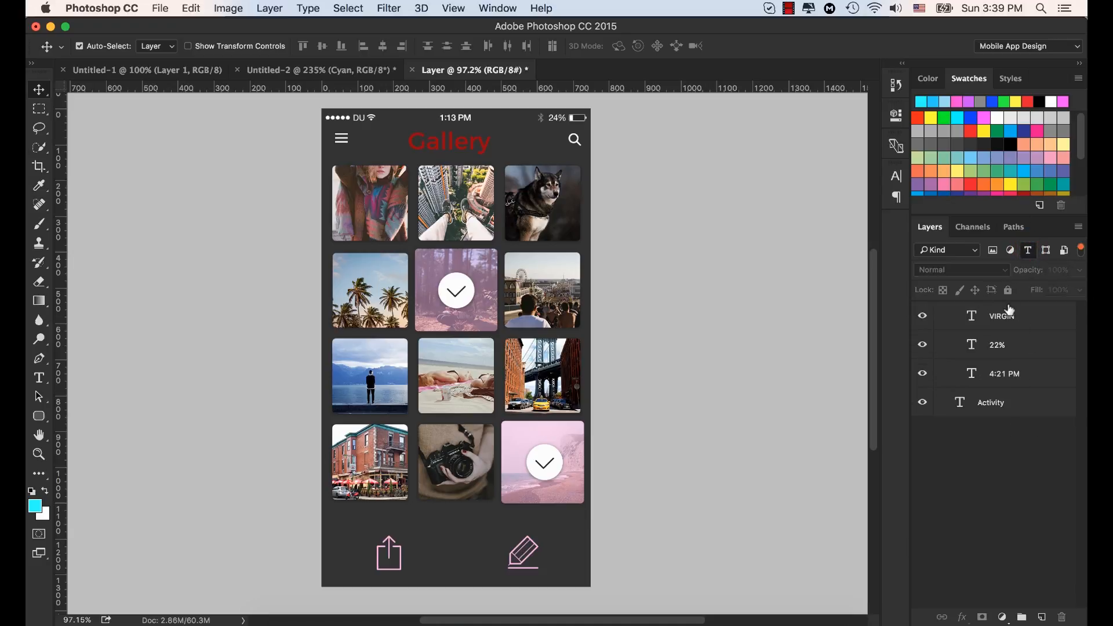
click(1046, 250)
scroll(1018, 418, down, 5)
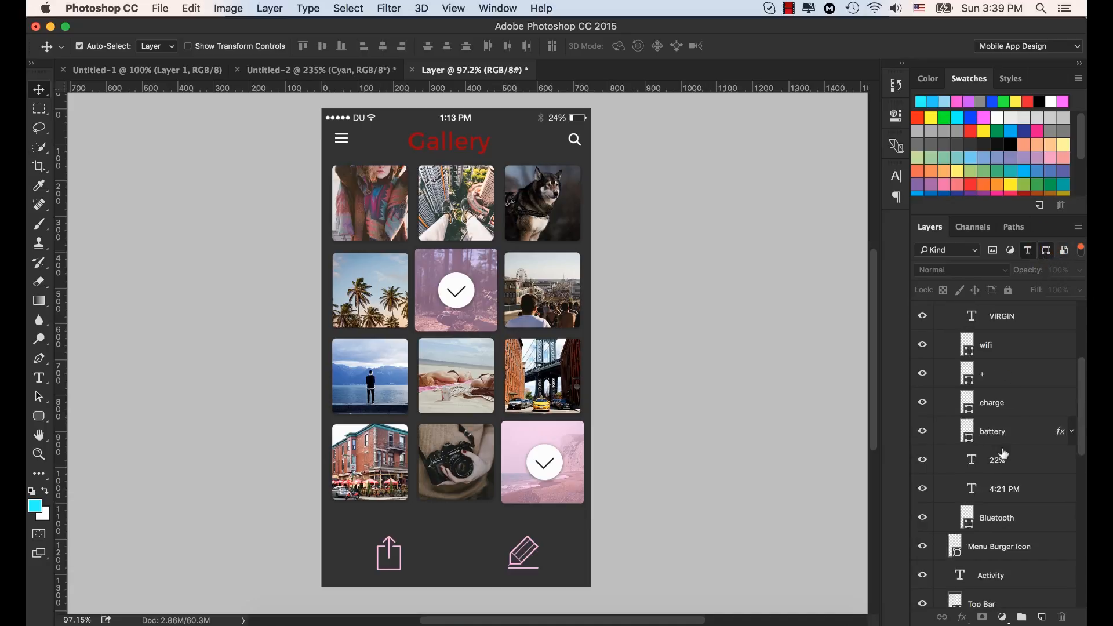
scroll(1001, 447, up, 5)
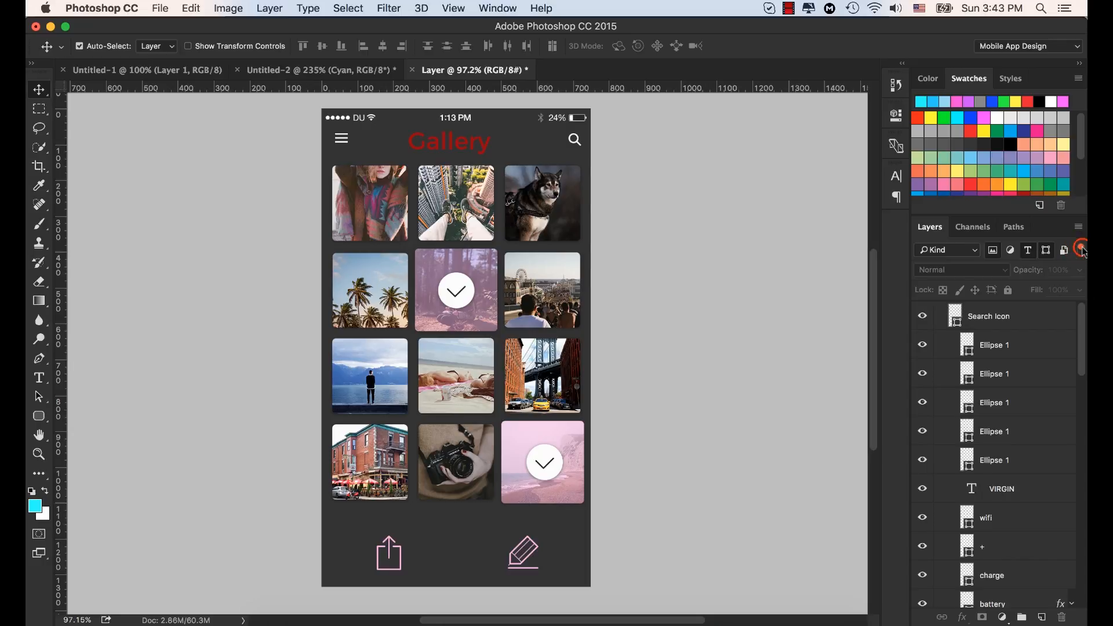
Step: Toggle the layer filtering off and on to compare the full and filtered layer lists
click(1082, 255)
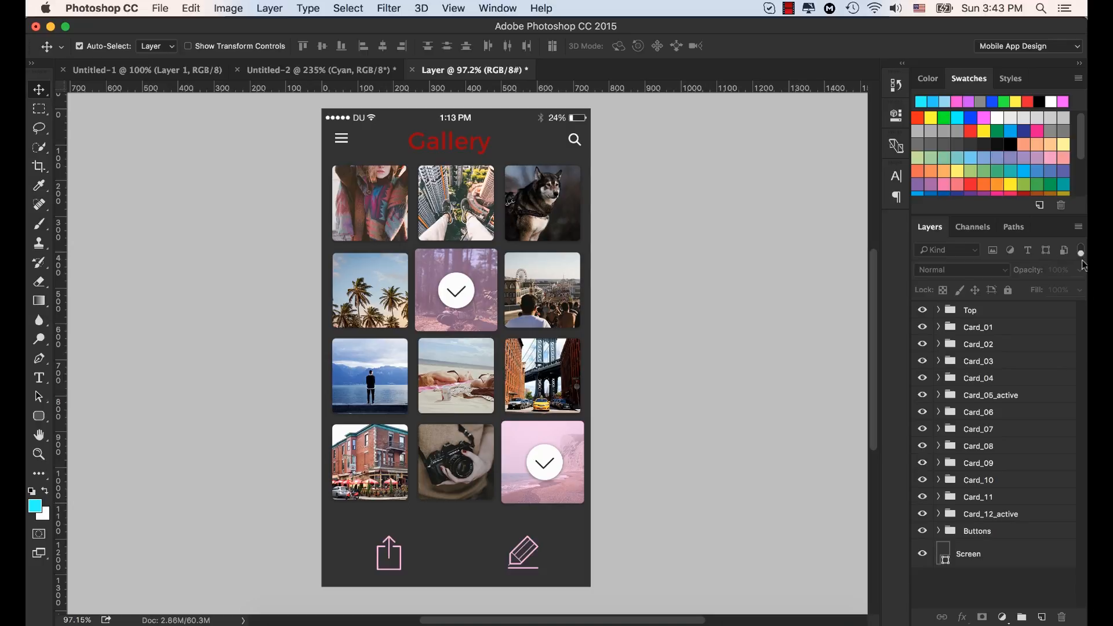
click(1081, 253)
click(1082, 253)
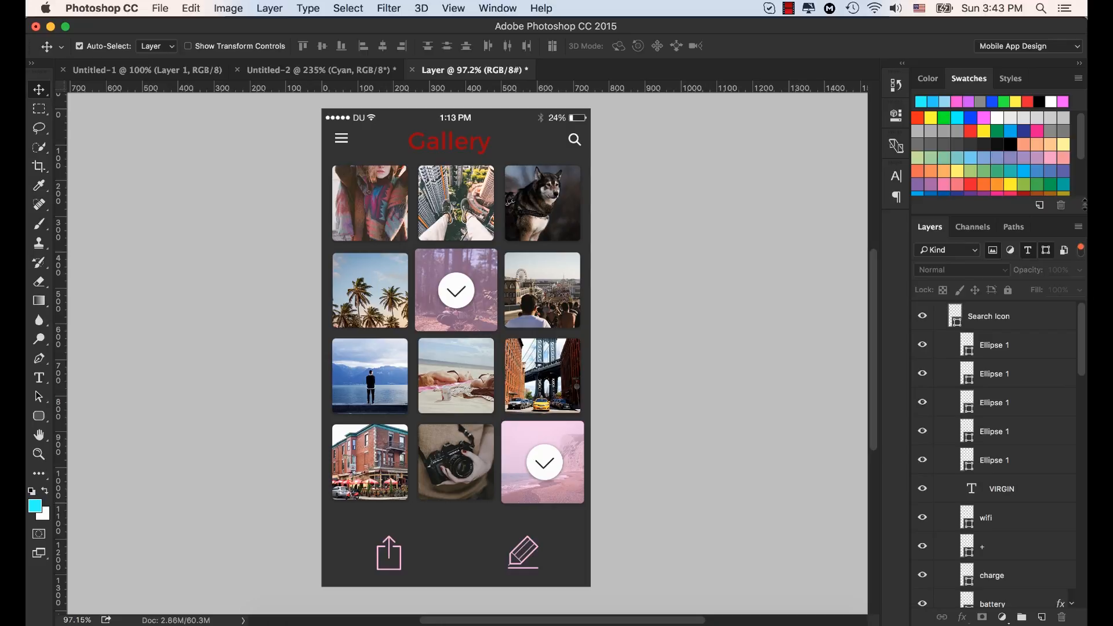
Step: Filter the layers by name, searching for "batter"
click(951, 249)
click(941, 260)
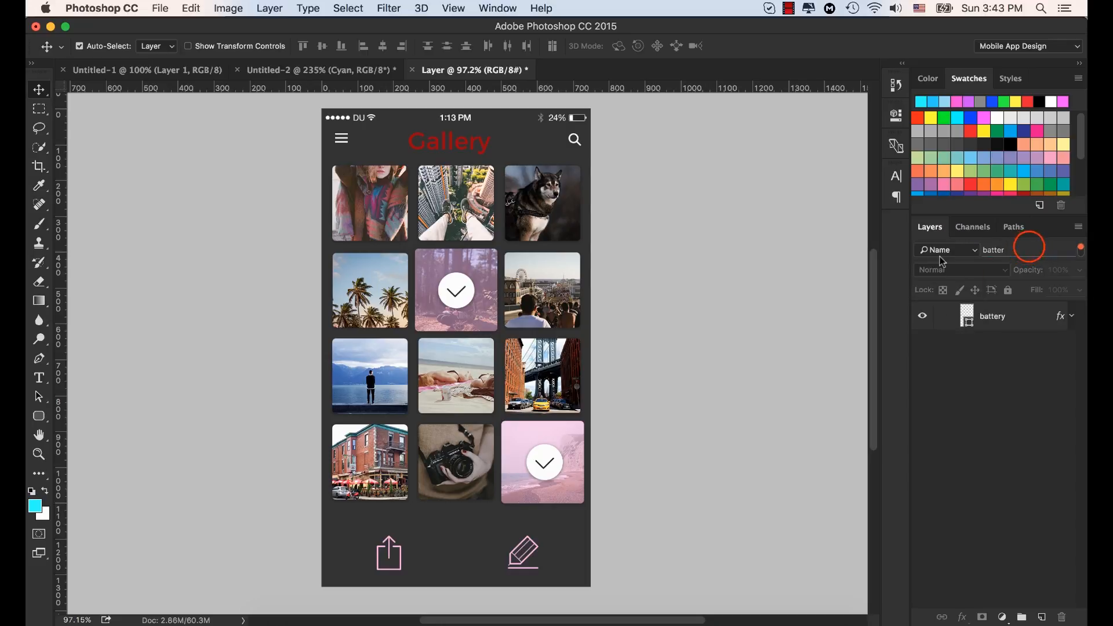
double_click(1027, 249)
text(batte)
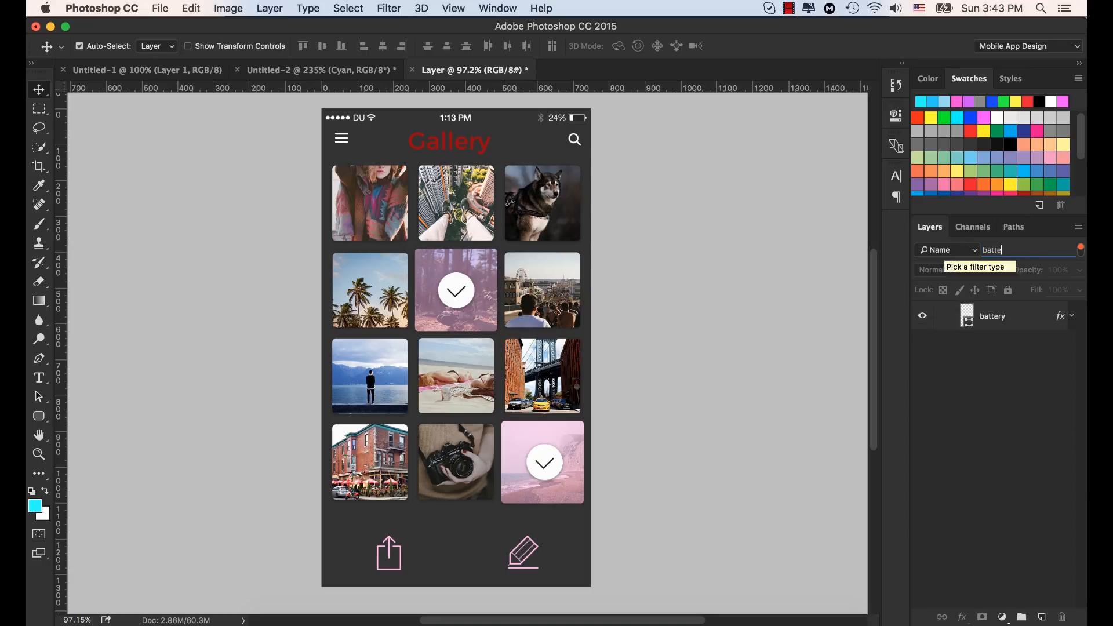
text(r)
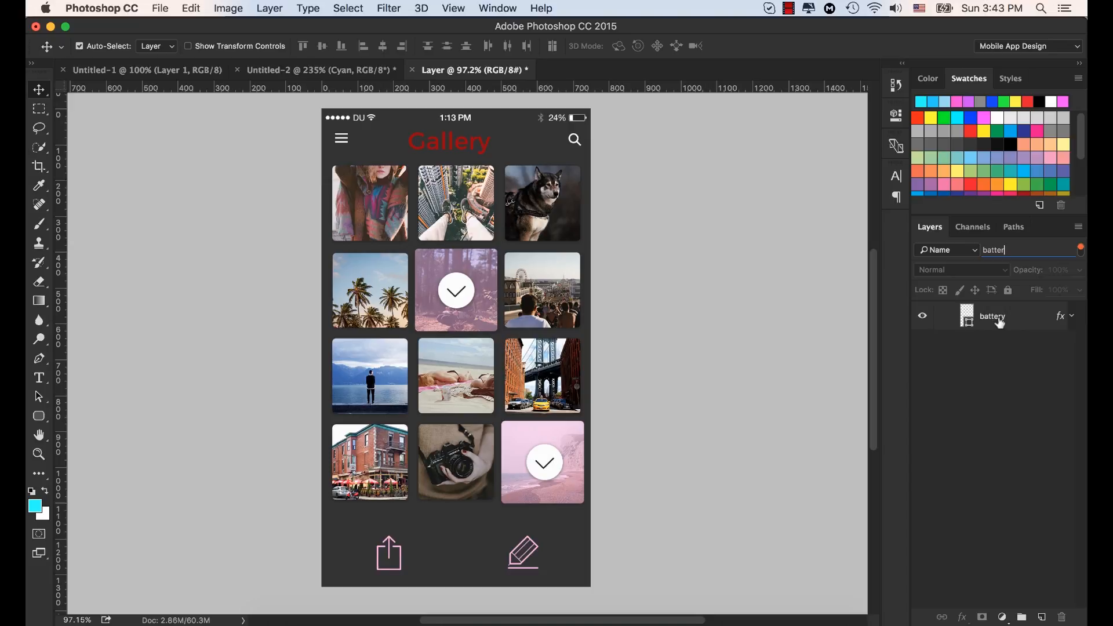
Step: Filter the layers by effect, choosing Bevel & Emboss
click(971, 248)
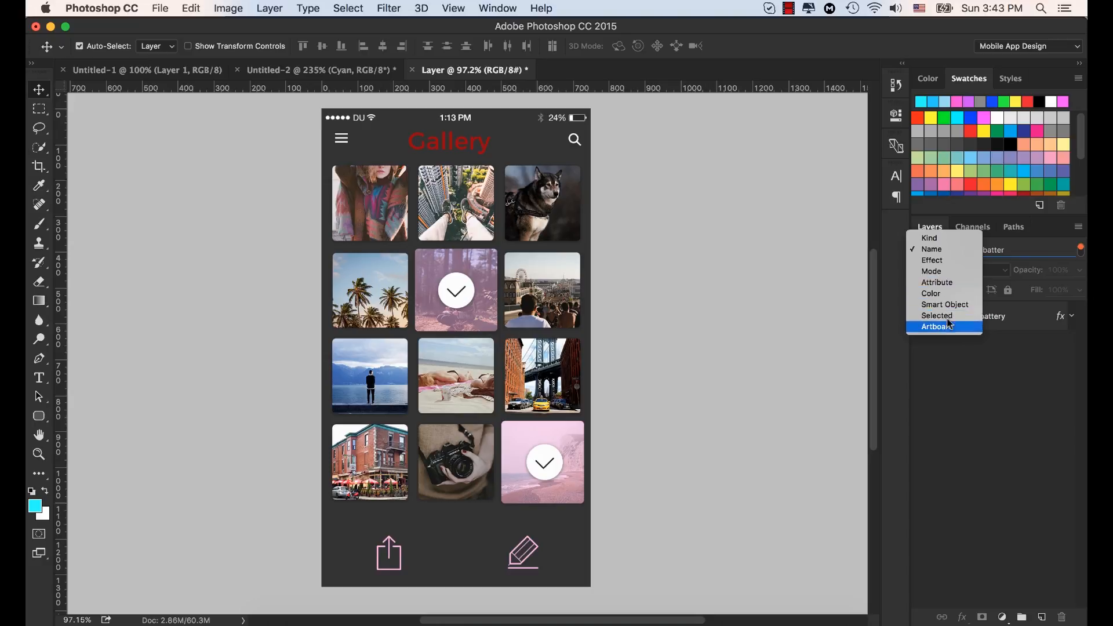
click(945, 261)
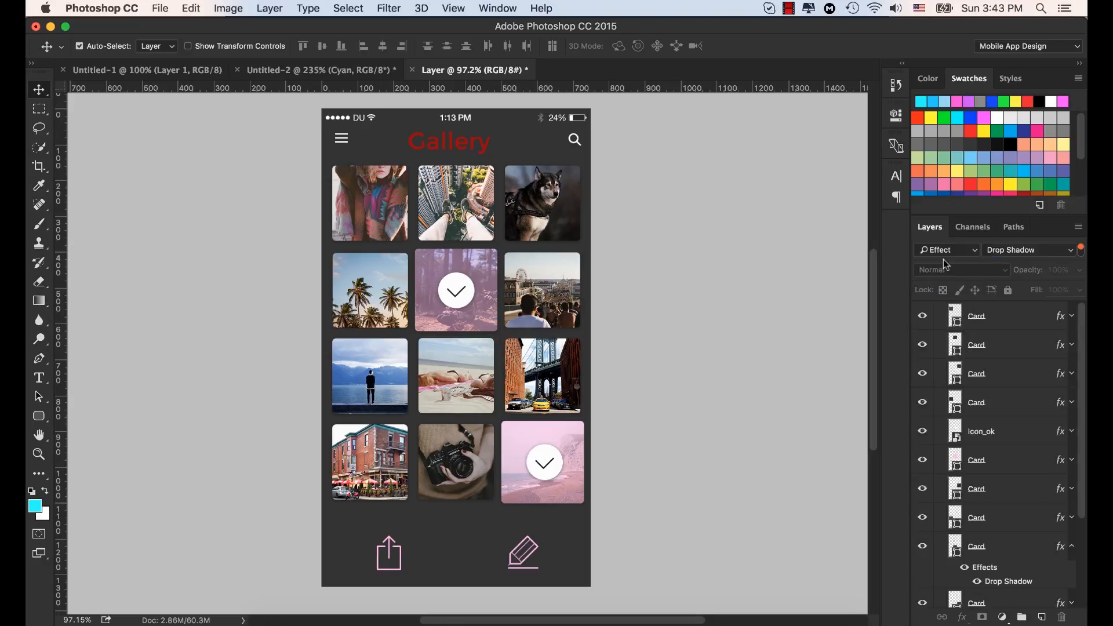
click(1071, 255)
click(1020, 172)
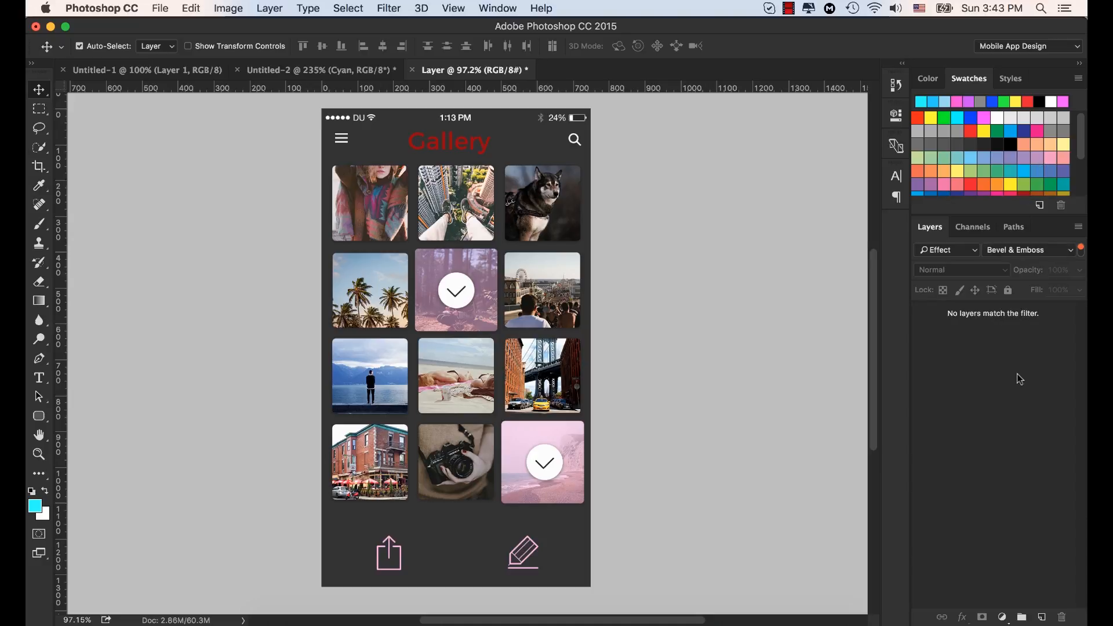
Step: Filter the layers by the Drop Shadow effect, look through the list and switch the layer filtering off
click(1069, 251)
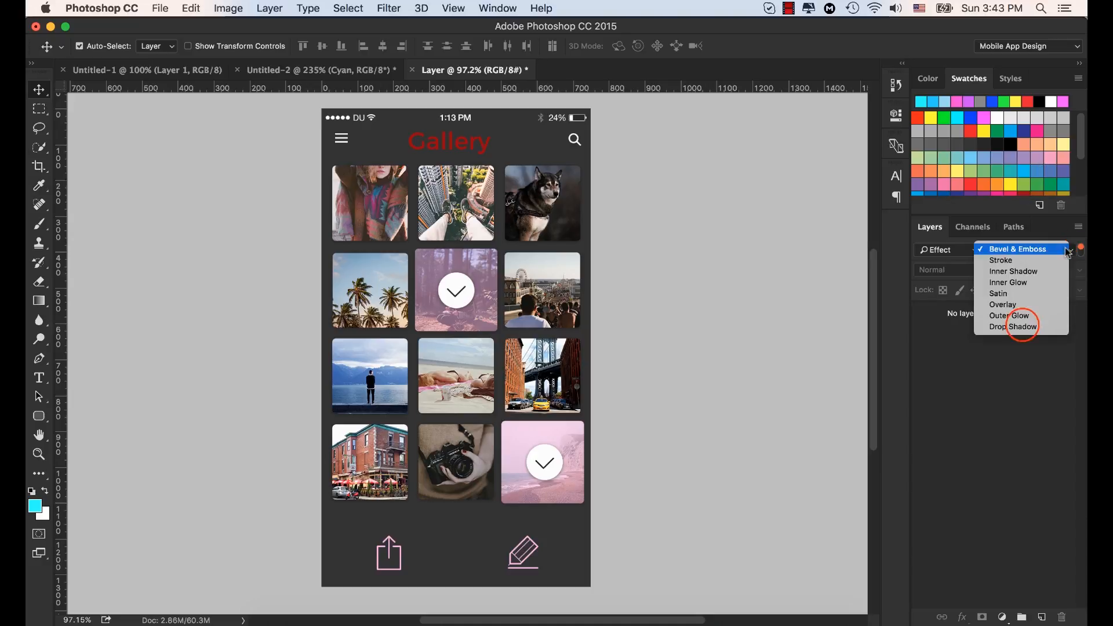
click(1013, 326)
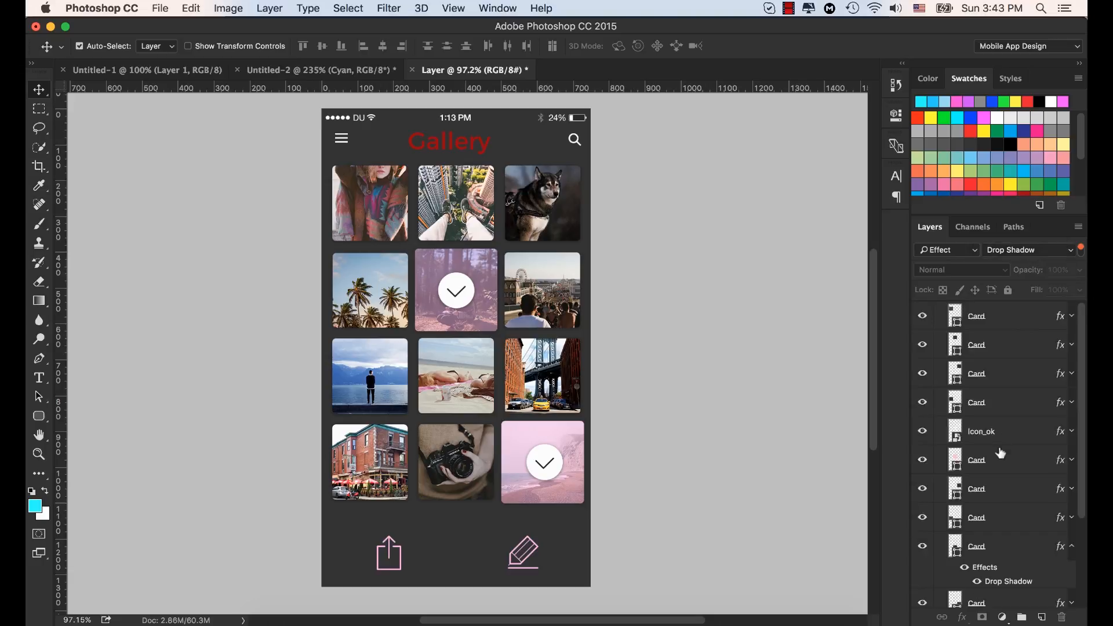
scroll(1001, 453, down, 5)
scroll(1000, 417, up, 5)
click(1081, 251)
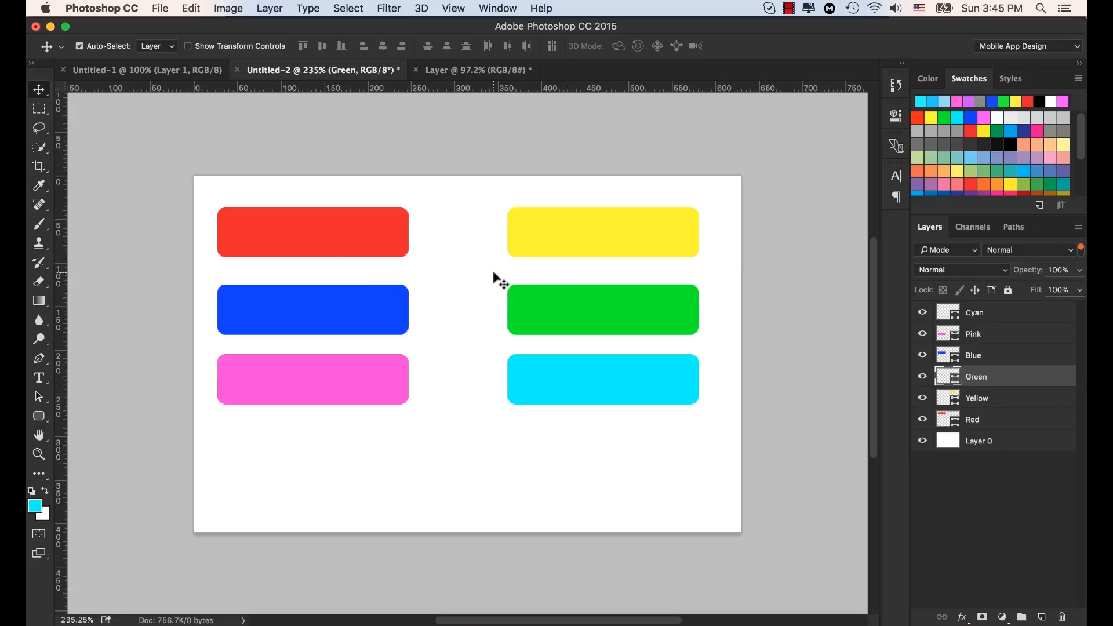
Step: In the Untitled-2 document, select the Red layer, followed by the yellow and green rectangles on the canvas
click(976, 425)
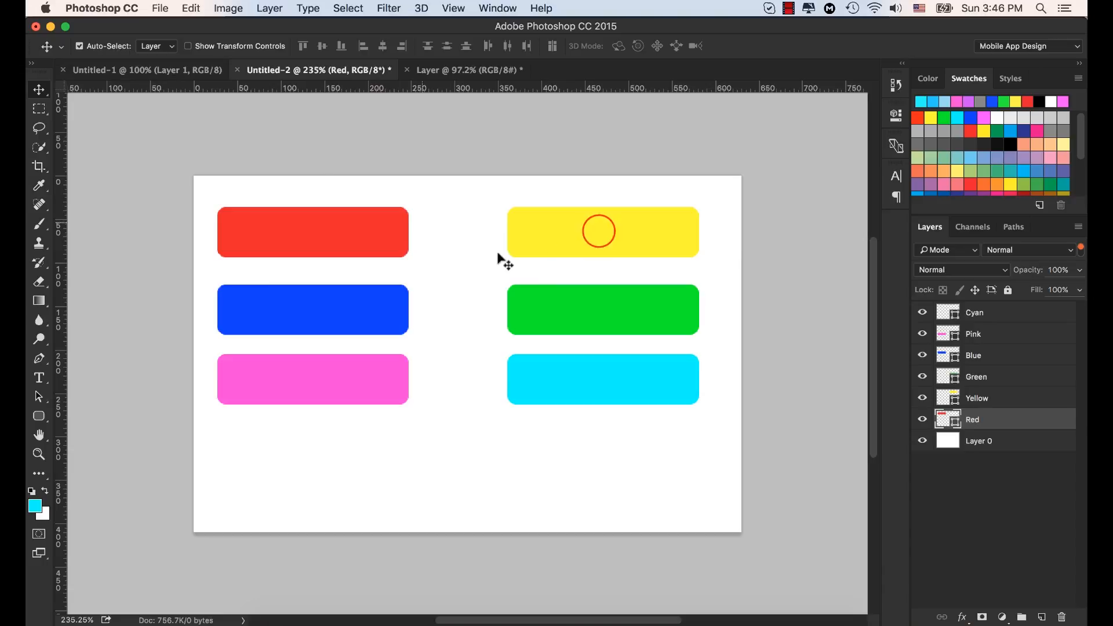
click(597, 230)
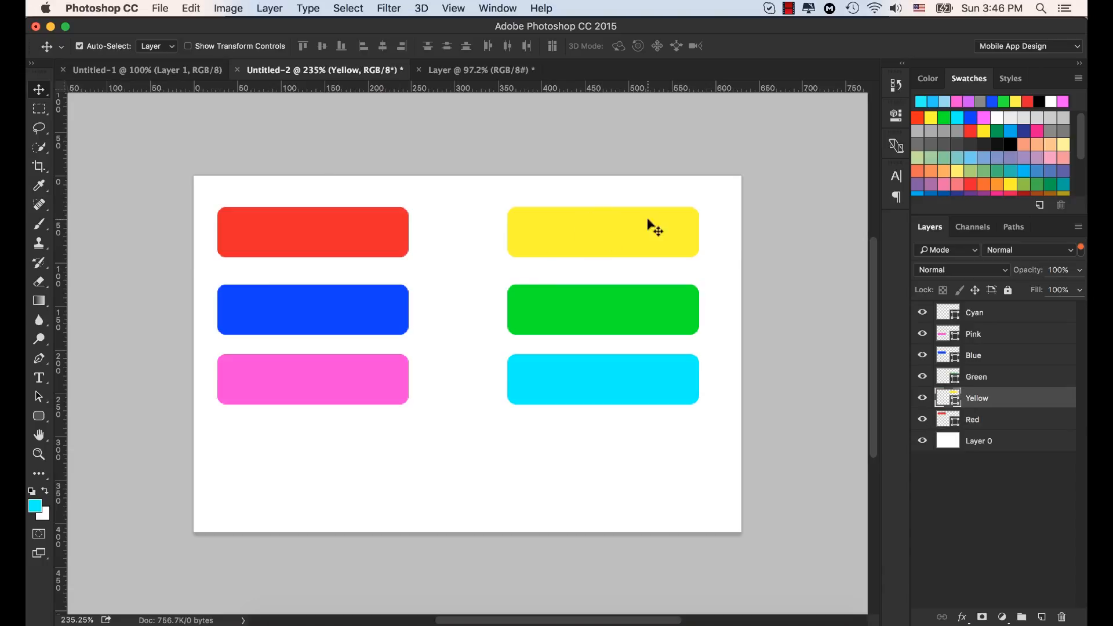
click(616, 315)
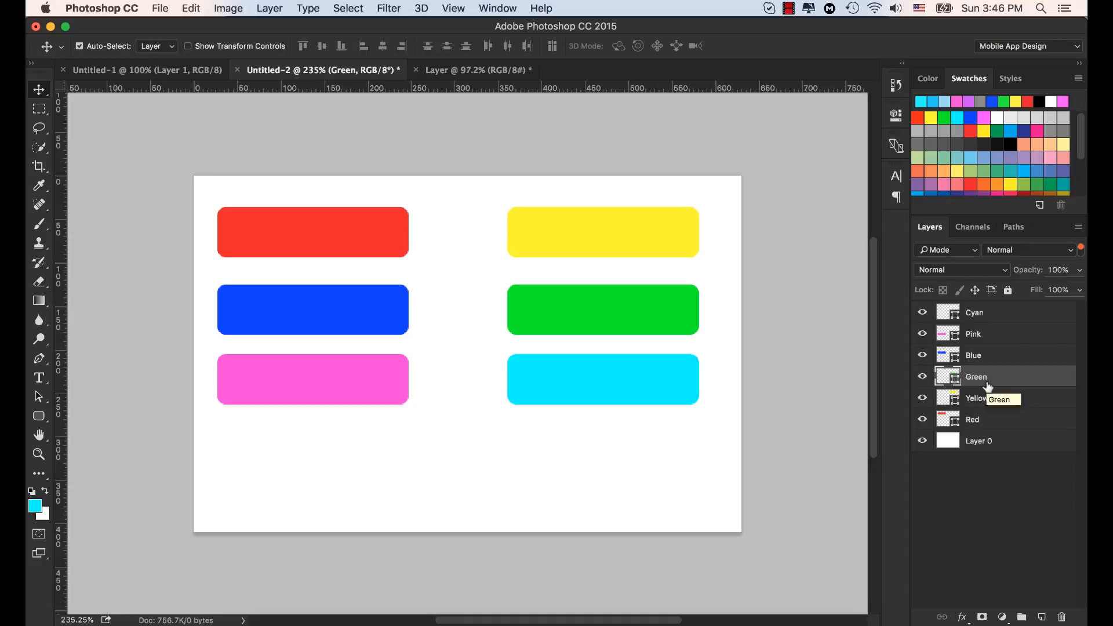
Step: Turn off Auto-Select and pick the red rectangle's layer from the canvas using the temporary auto-select override
click(80, 46)
click(318, 228)
click(323, 305)
key(super)
super+click(314, 225)
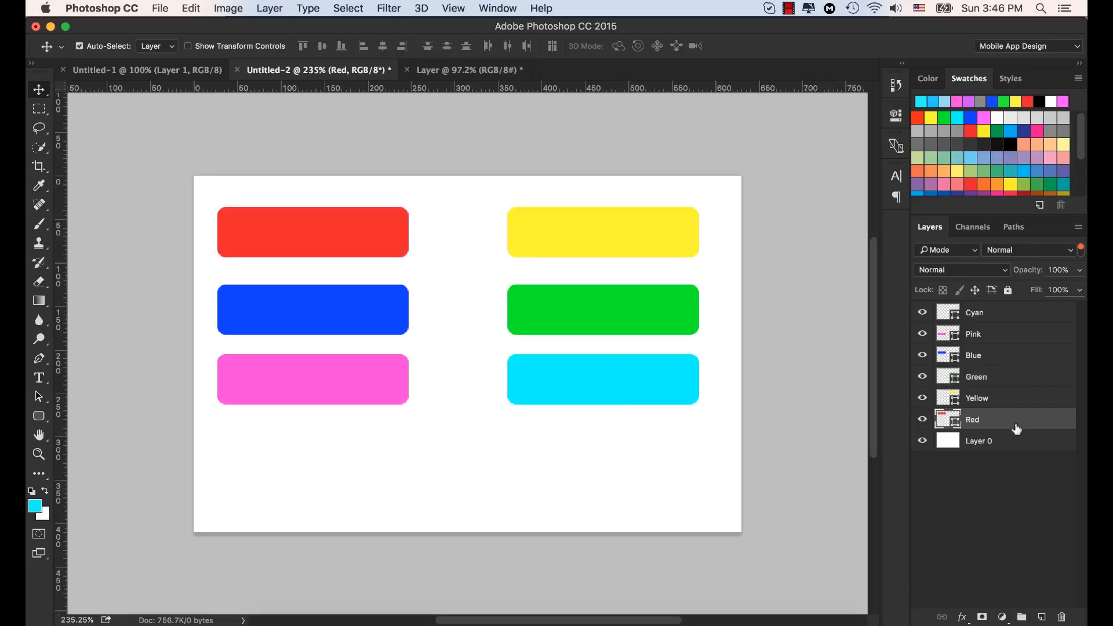
Step: Pick the cyan rectangle's layer from the canvas using the temporary auto-select override, and move it on top of the pink rectangle
key(super)
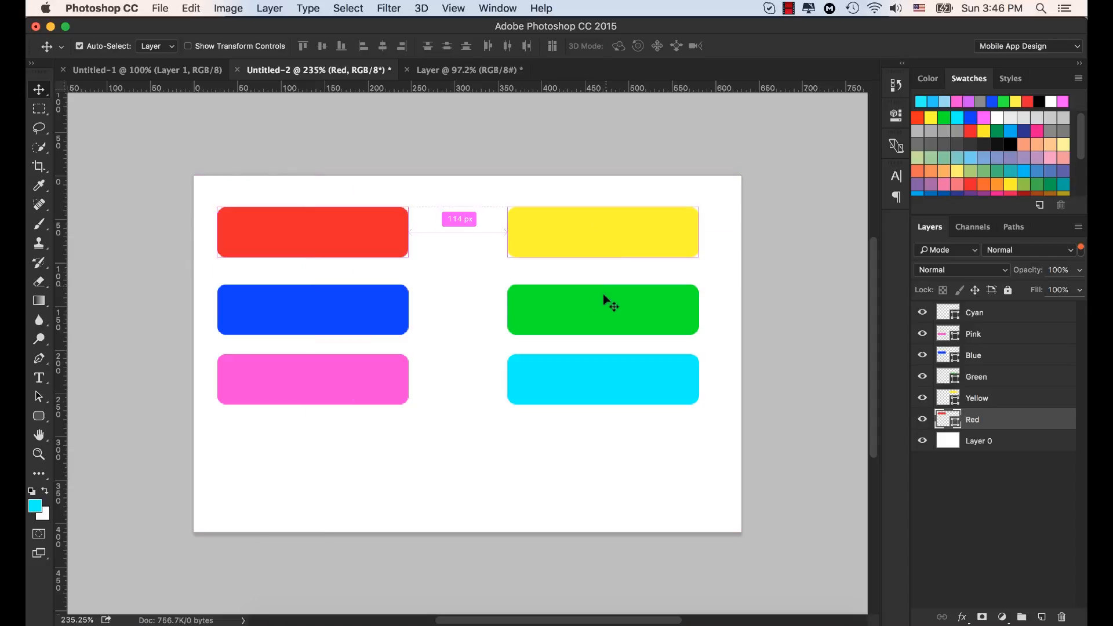
click(616, 380)
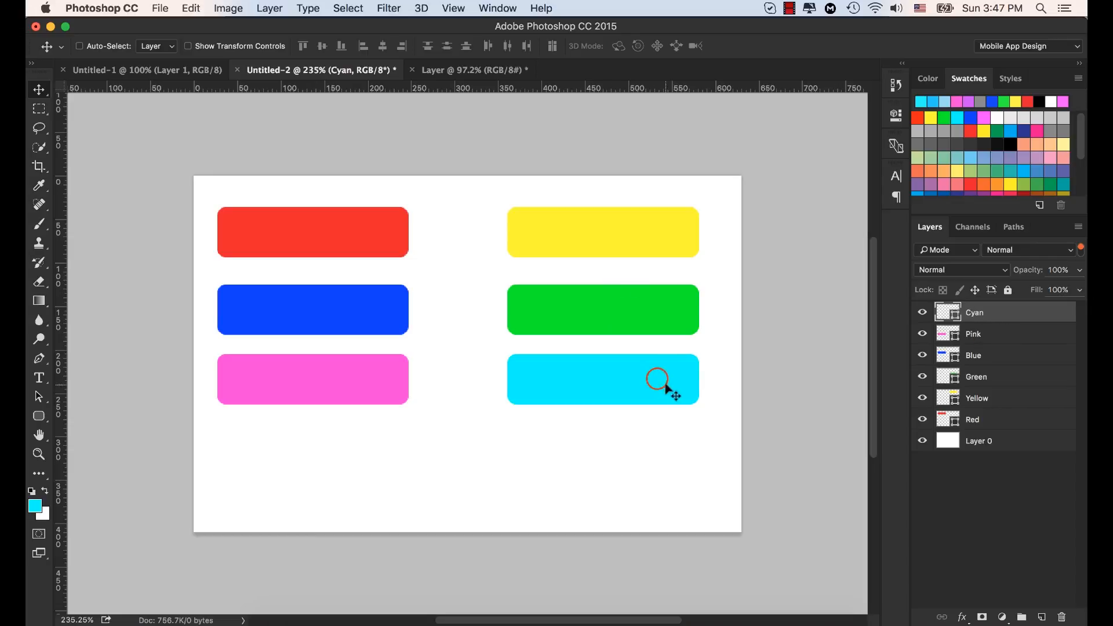
drag(657, 379, 374, 383)
drag(372, 382, 371, 382)
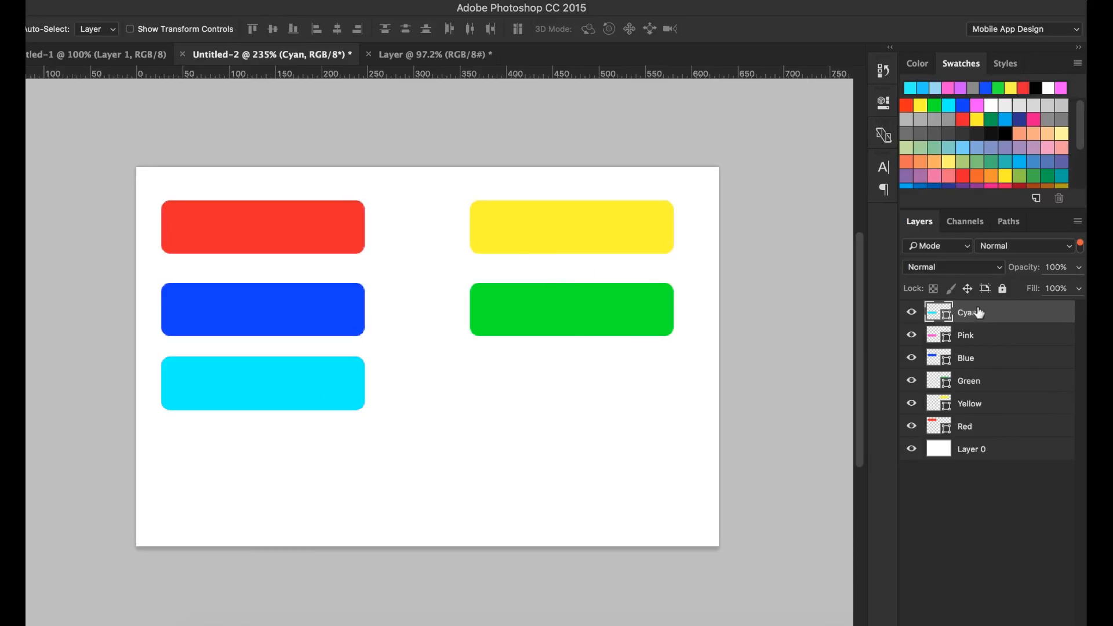
Step: Reorder the Pink layer above Cyan, and move the cyan rectangle back under the green one
drag(971, 336, 987, 313)
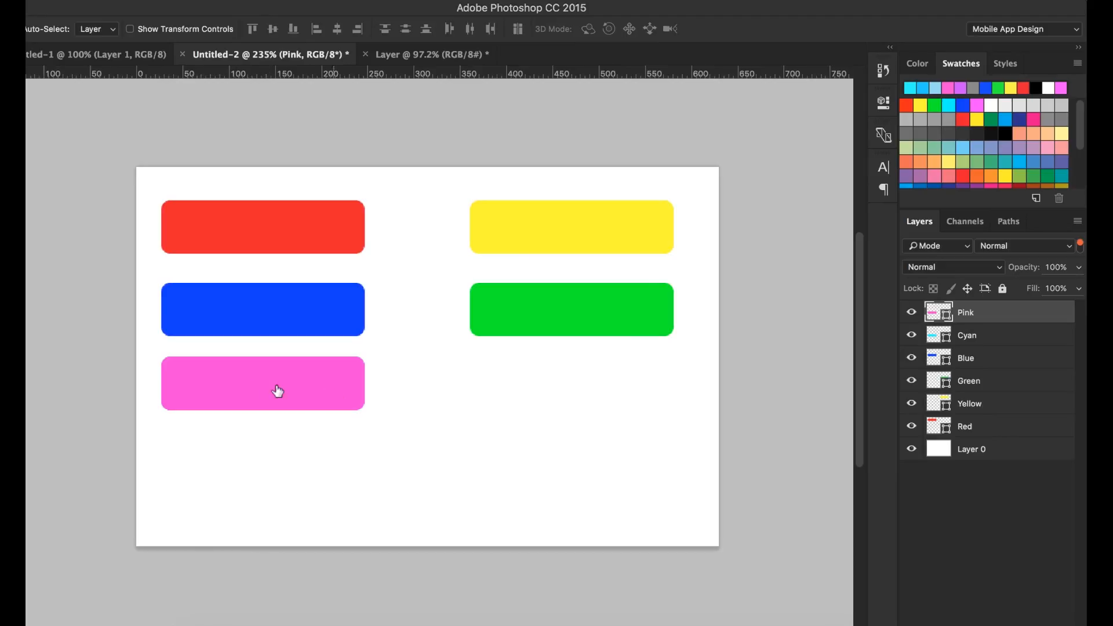
click(971, 336)
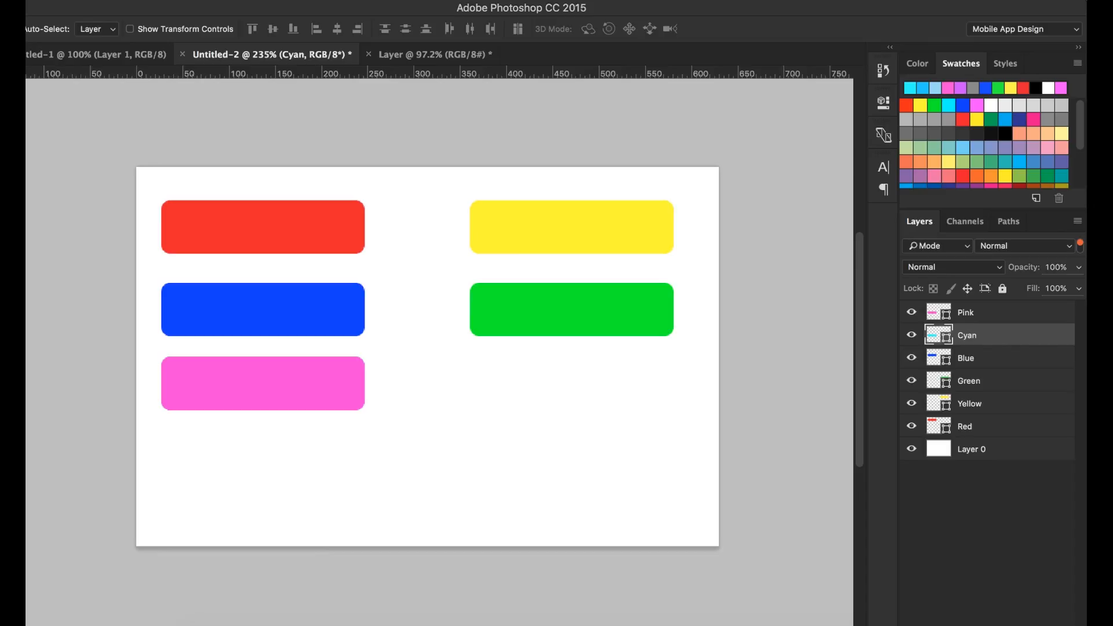
drag(251, 388, 564, 396)
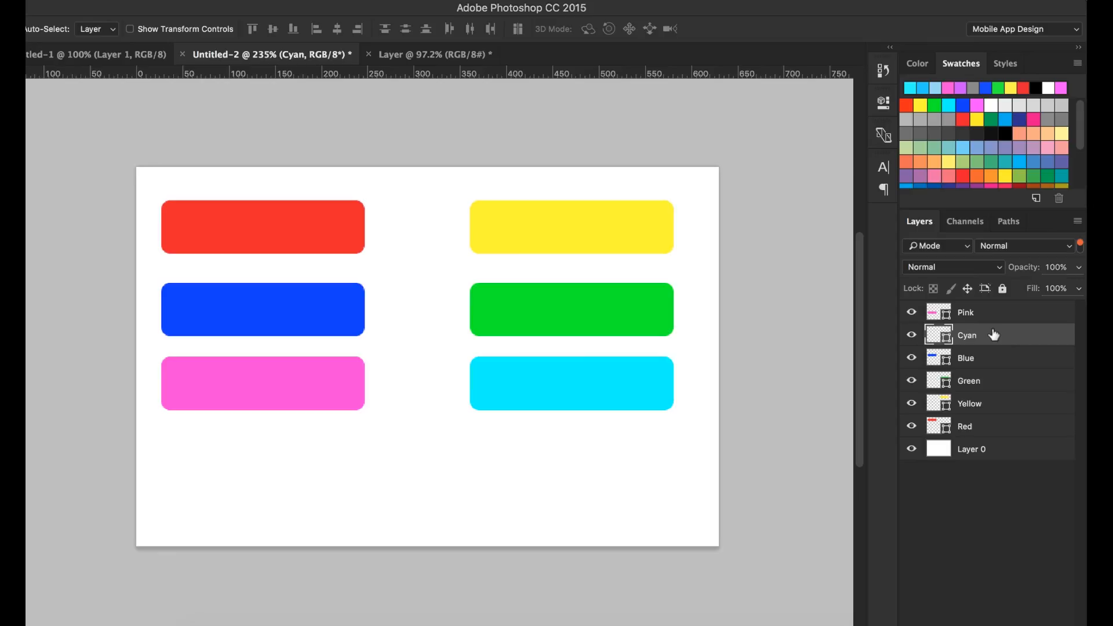
Step: Group the Pink and Cyan layers and switch the layer filtering off
shift+click(967, 313)
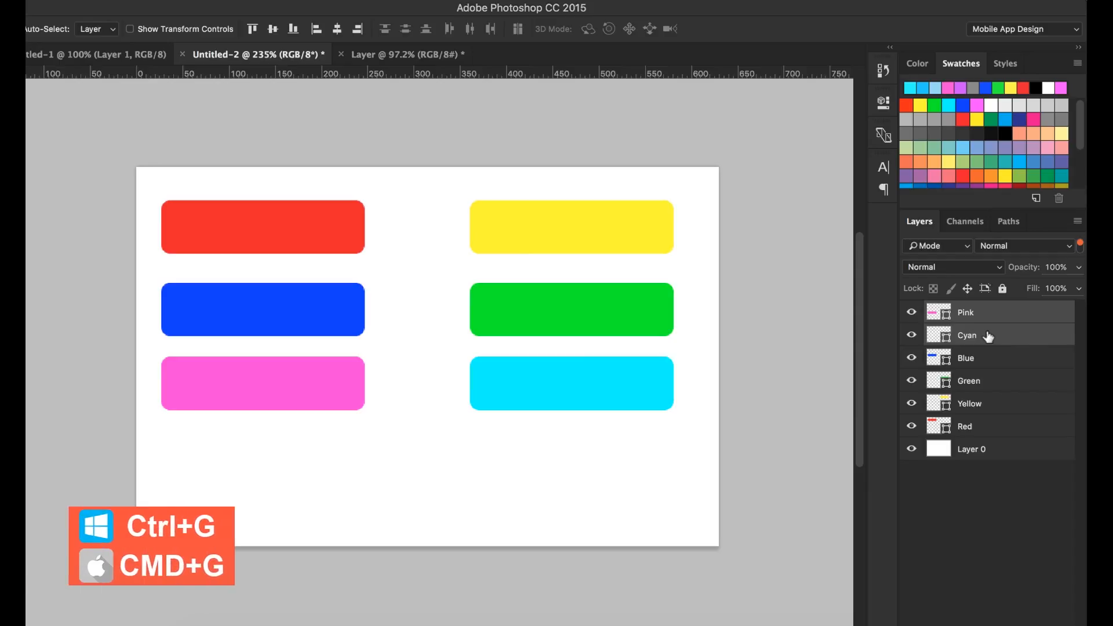
key(ctrl+g)
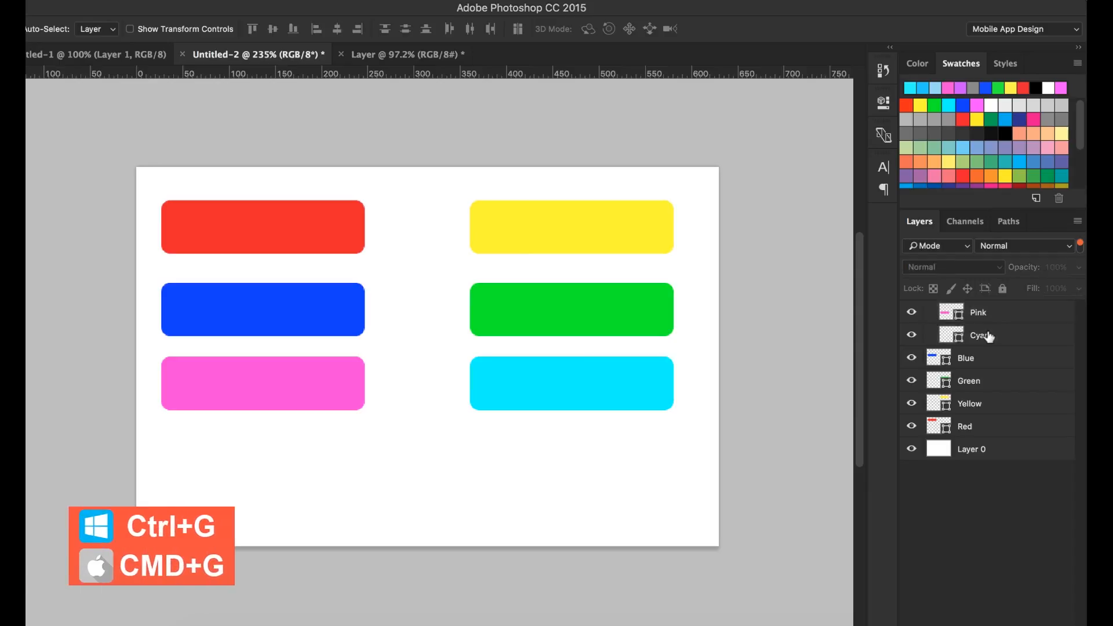
click(1031, 336)
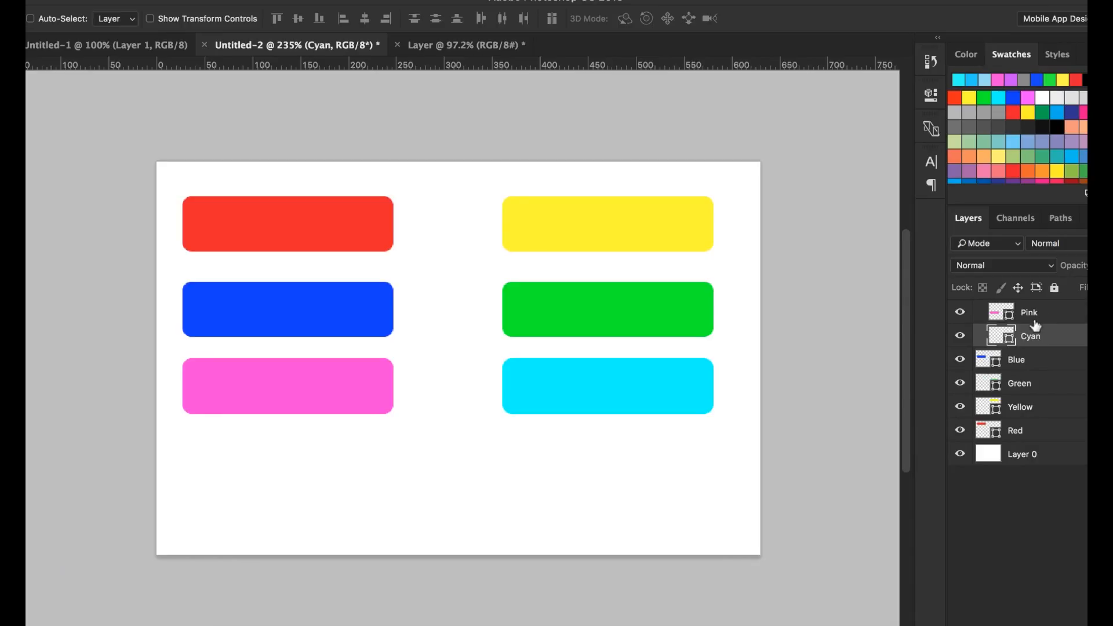
key(ctrl)
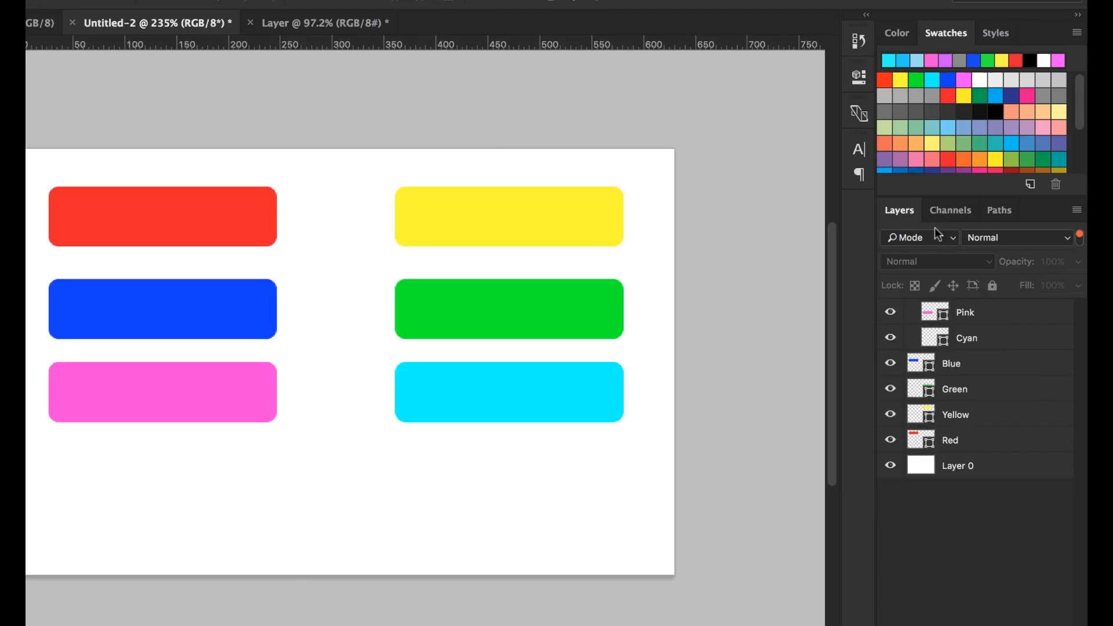
click(1079, 239)
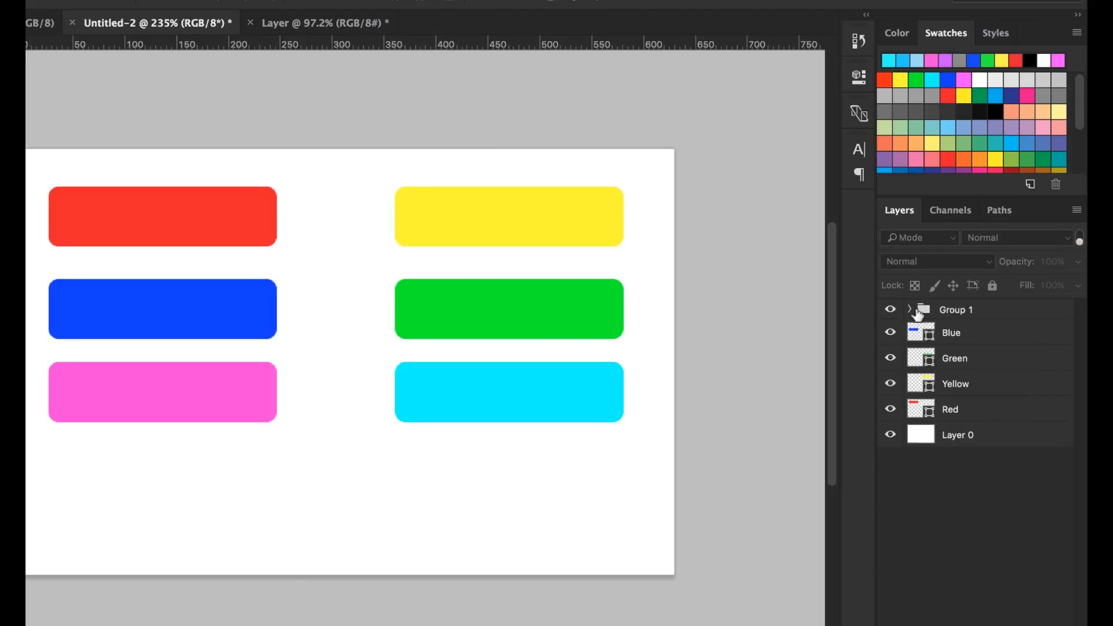
Step: Rename the new layer group as "Pink and cyan"
click(952, 307)
double_click(952, 309)
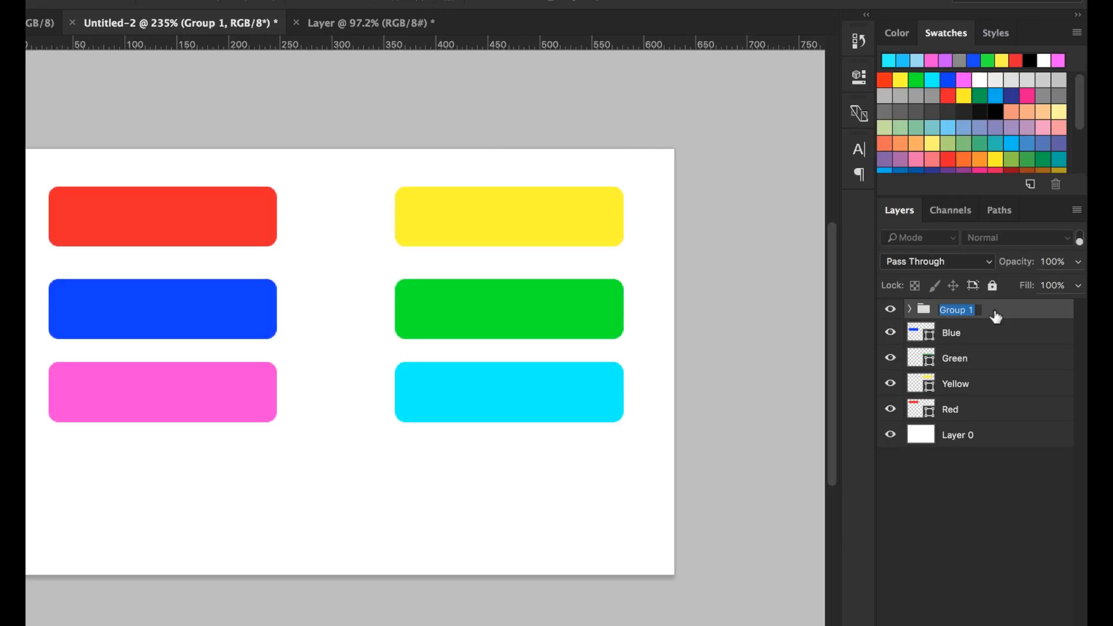
text(Pink and cyan)
key(Return)
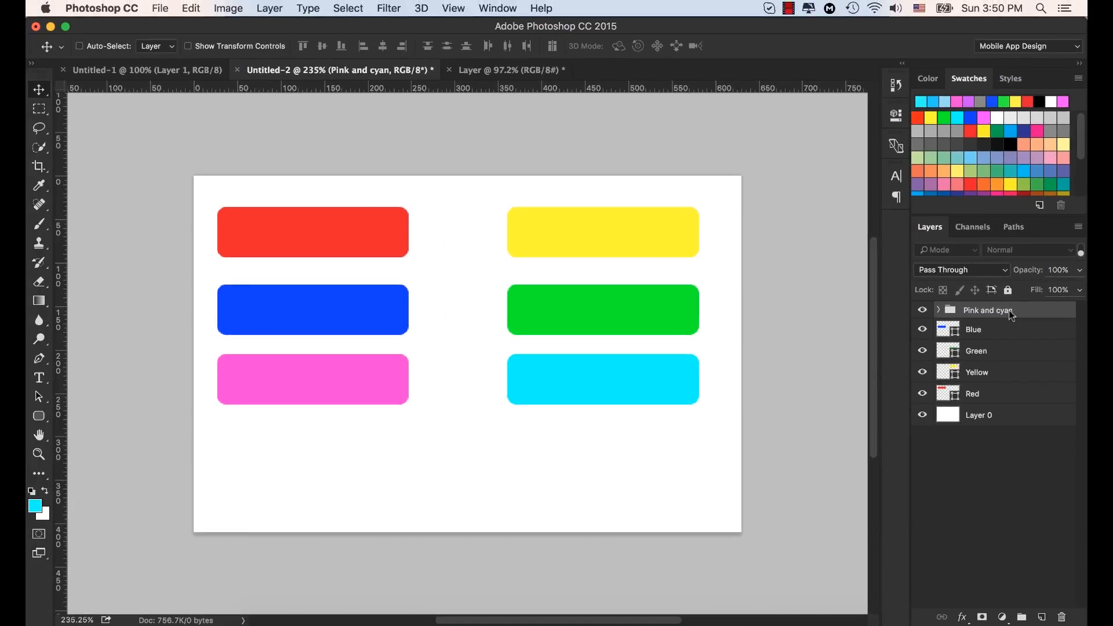
Step: Look at the Duplicate Layer command for the Blue layer, and duplicate that layer directly in the layer list
click(976, 333)
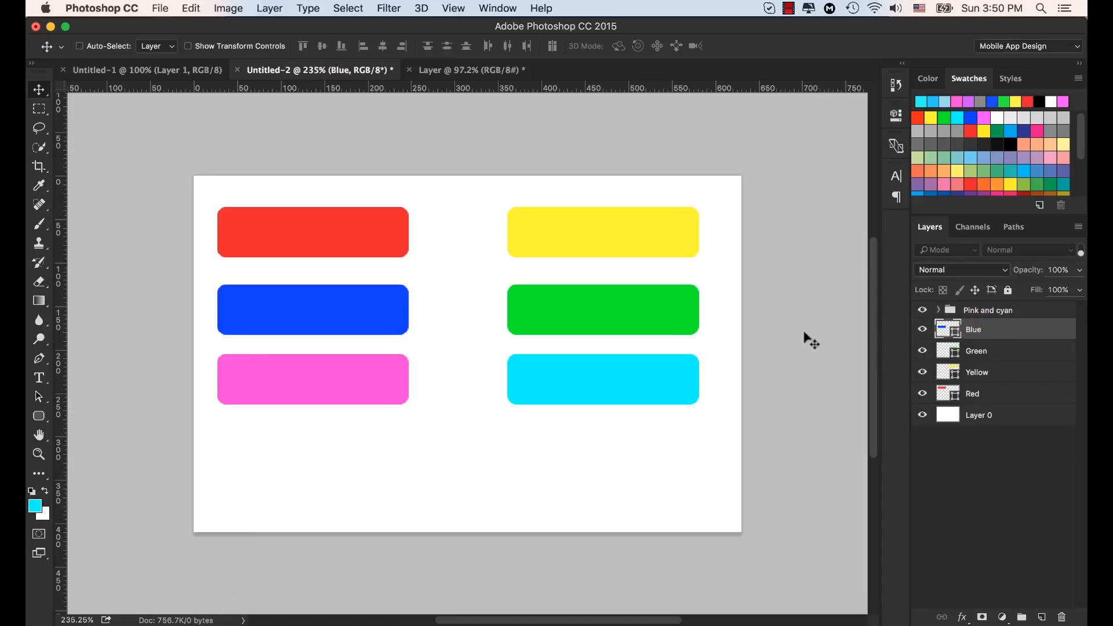
click(992, 329)
right_click(992, 329)
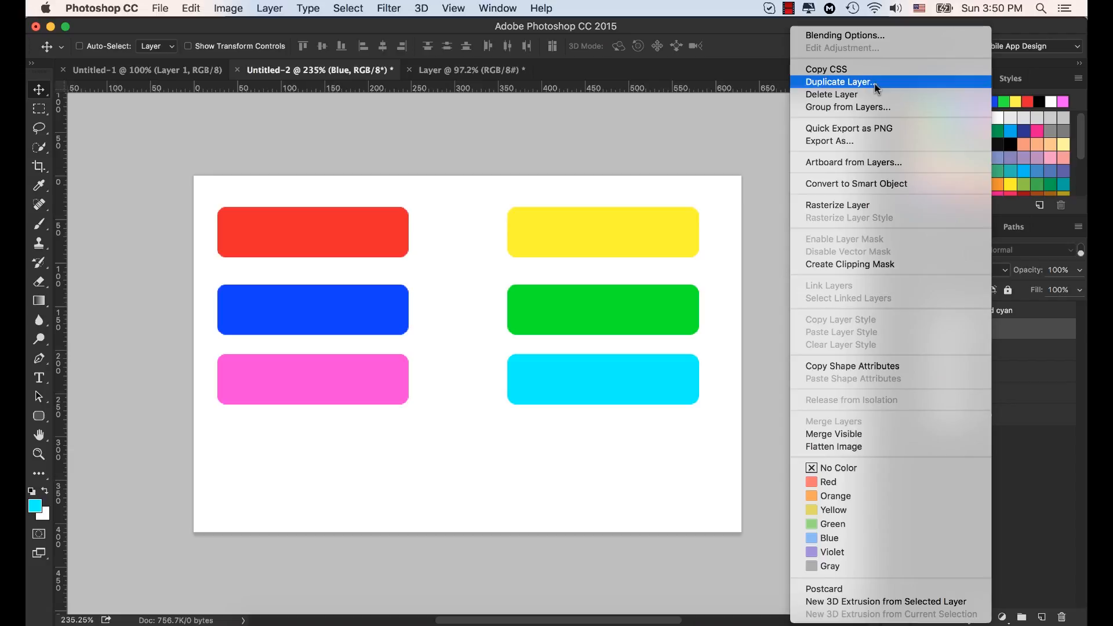
click(1042, 378)
click(969, 327)
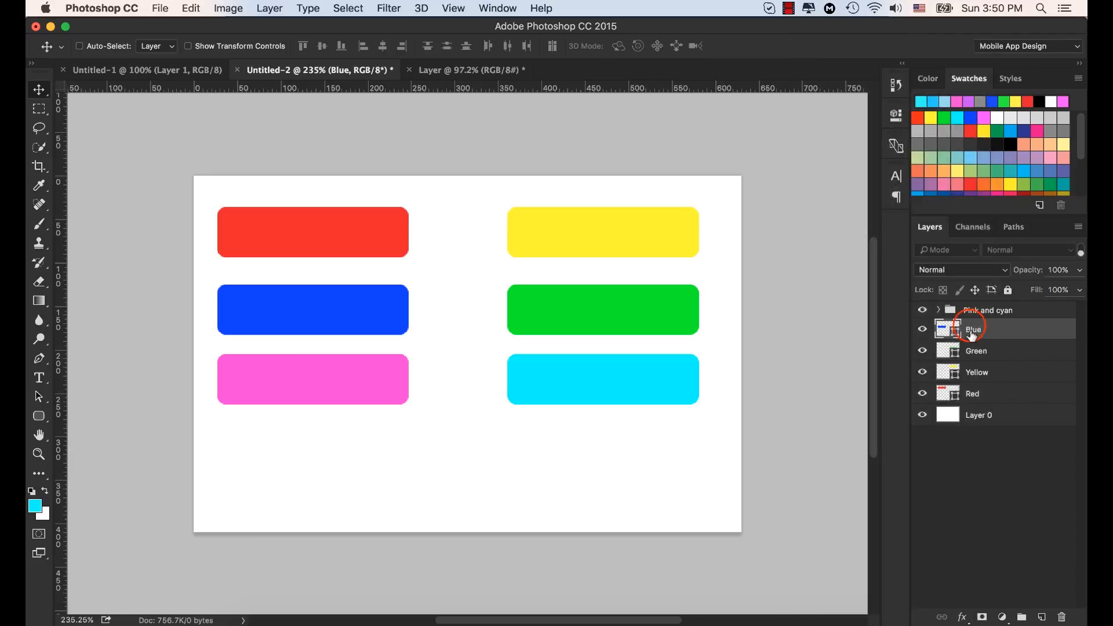
drag(971, 335, 1046, 620)
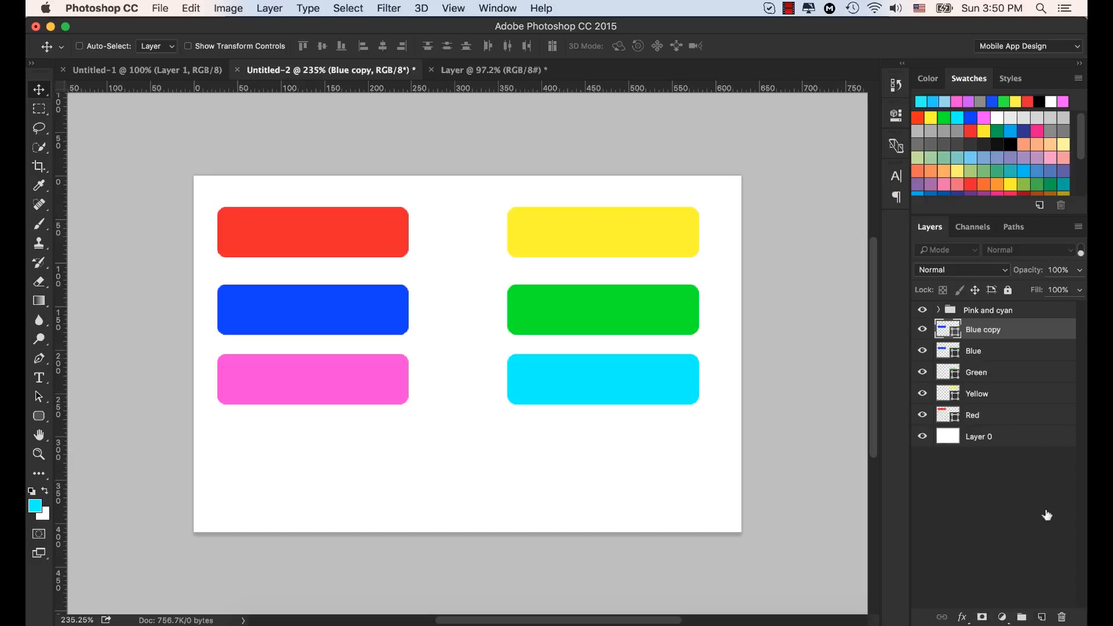
Step: Move the duplicated blue rectangle to the empty area below the other shapes, and undo the move
click(353, 306)
drag(374, 307, 568, 470)
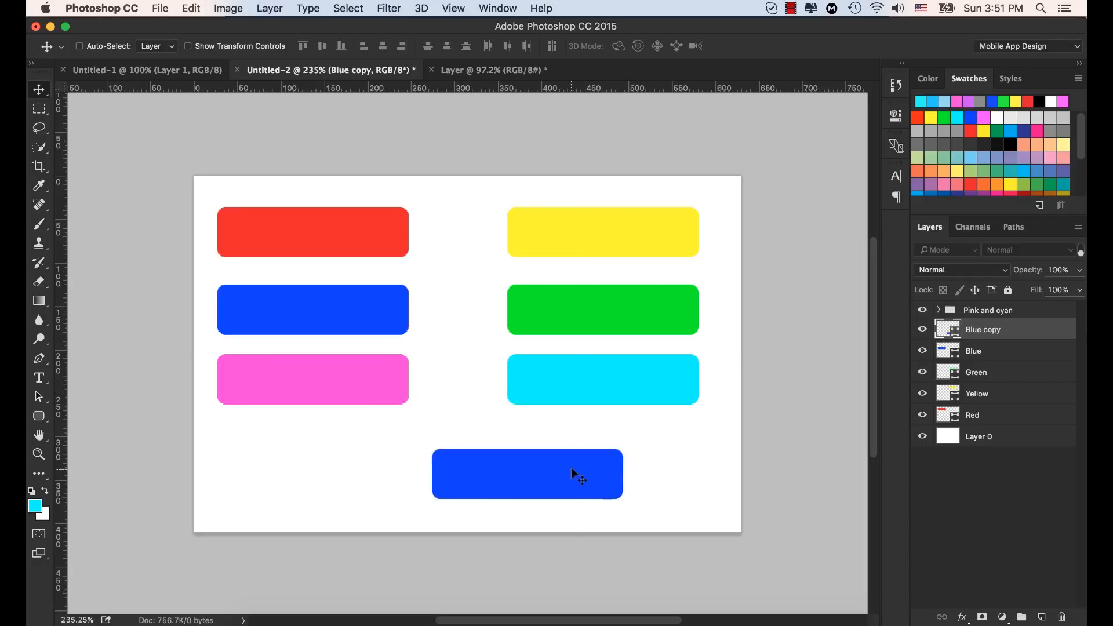
key(super+z)
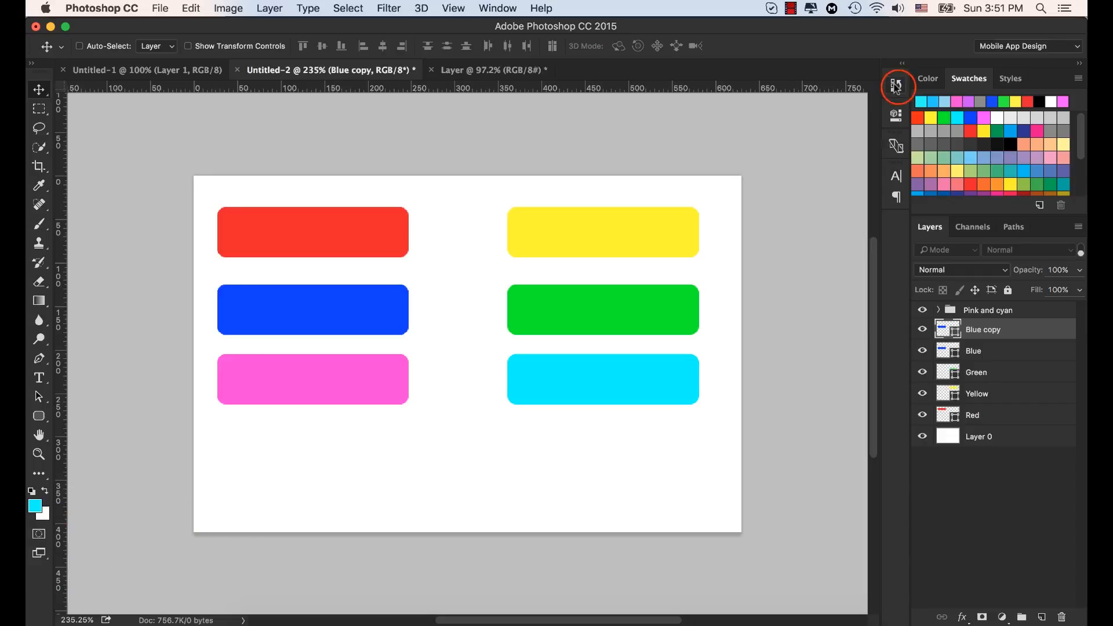
Step: Revert the document to the Name Change history state preceding the Blue layer's duplication, and collapse the history
click(896, 86)
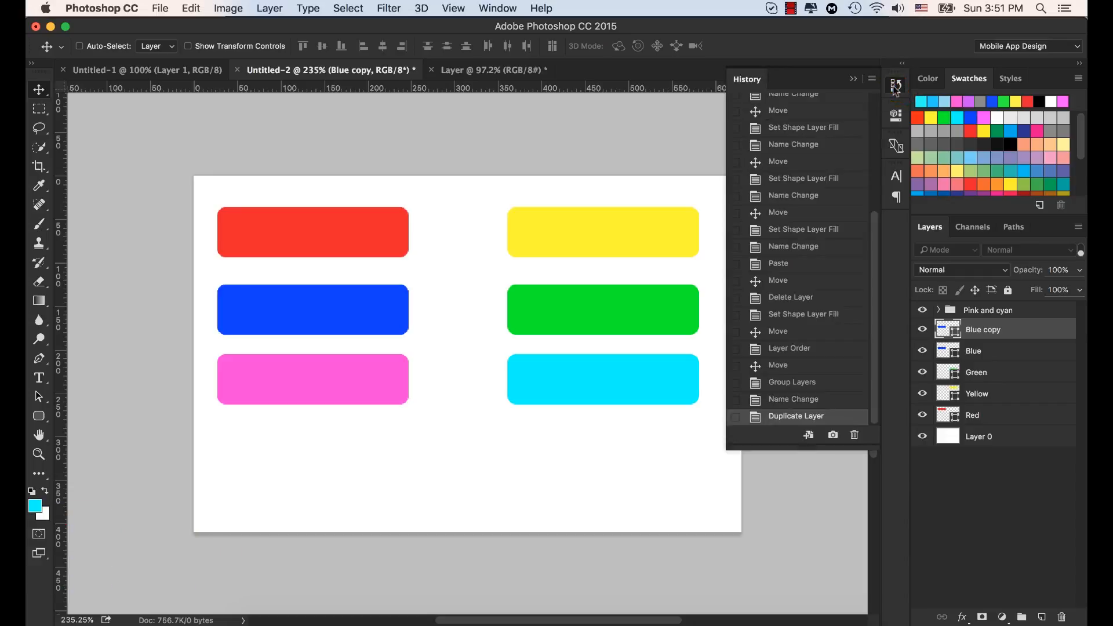
click(896, 86)
click(896, 86)
click(782, 400)
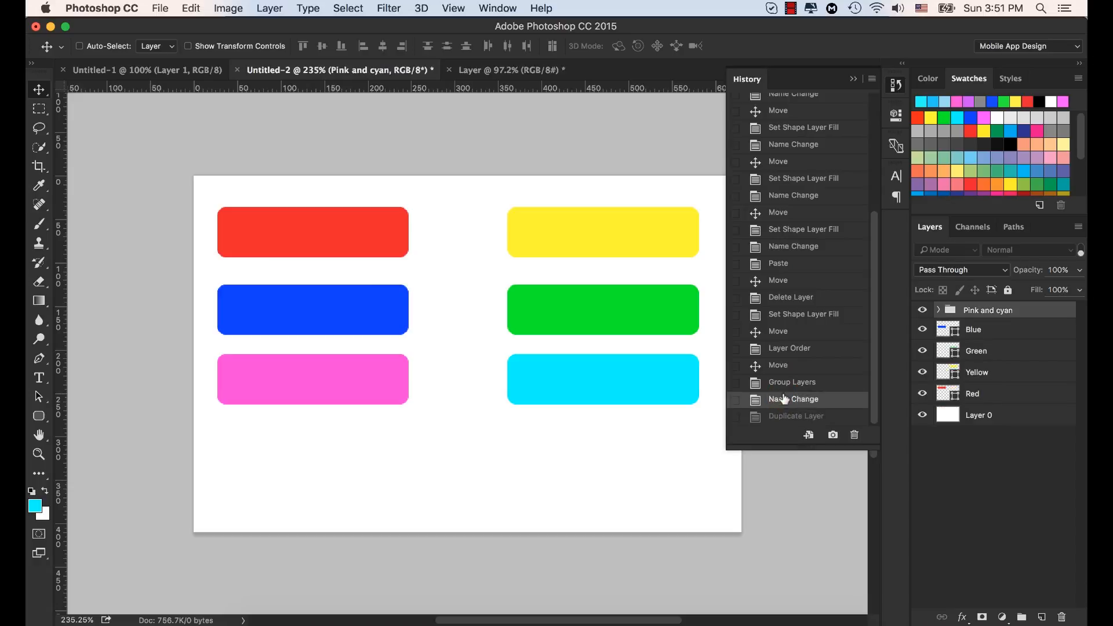
click(853, 78)
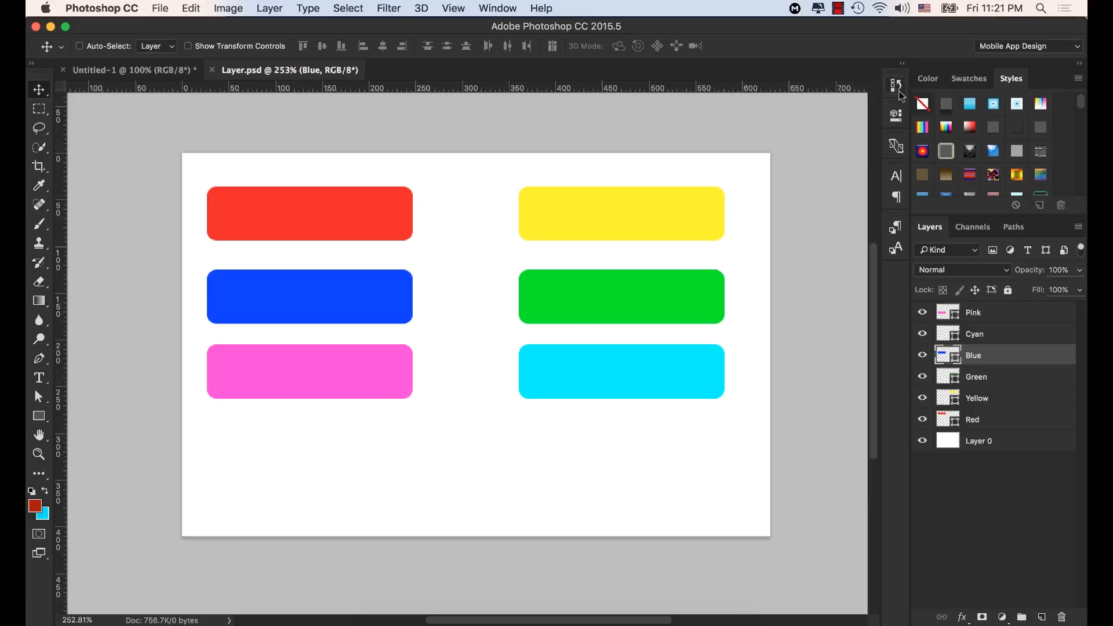
Step: Show the History panel in Layer.psd and collapse it again
click(502, 8)
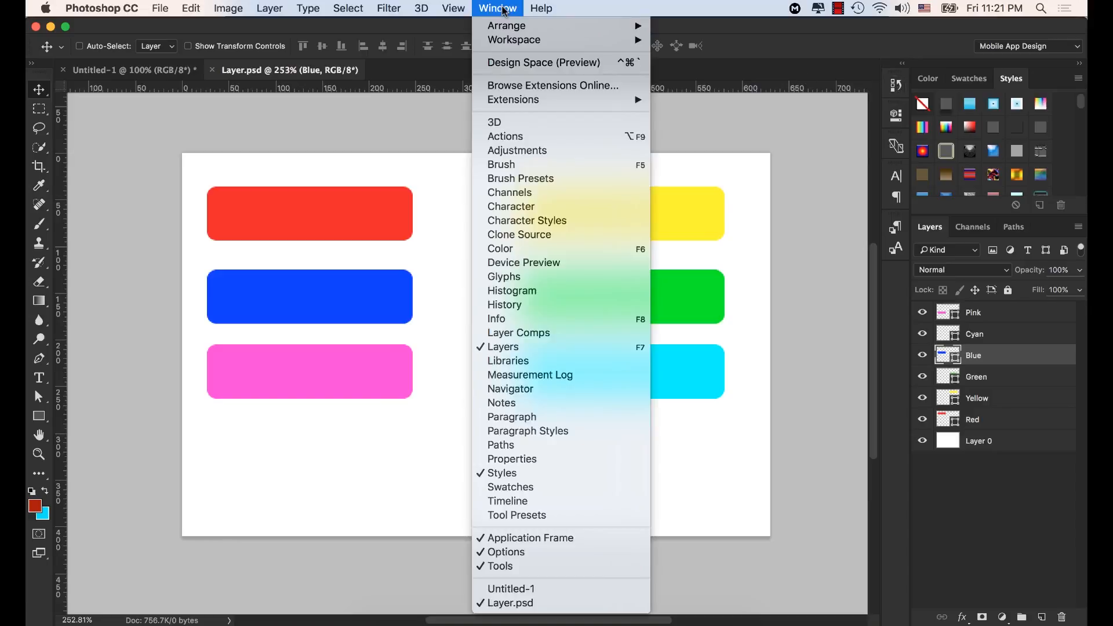
click(513, 308)
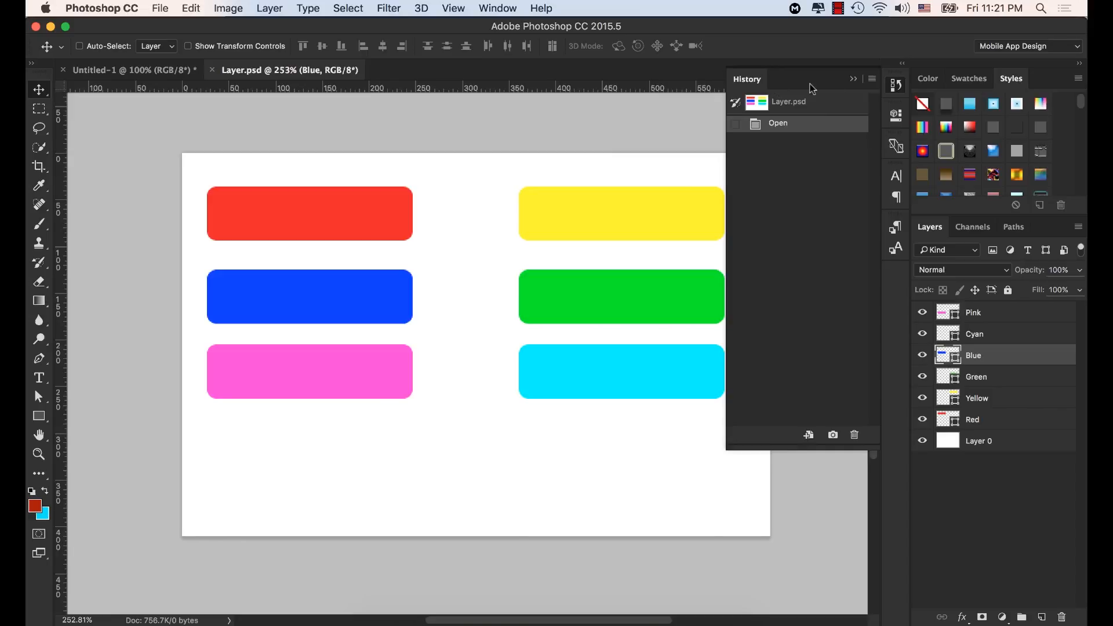
click(853, 80)
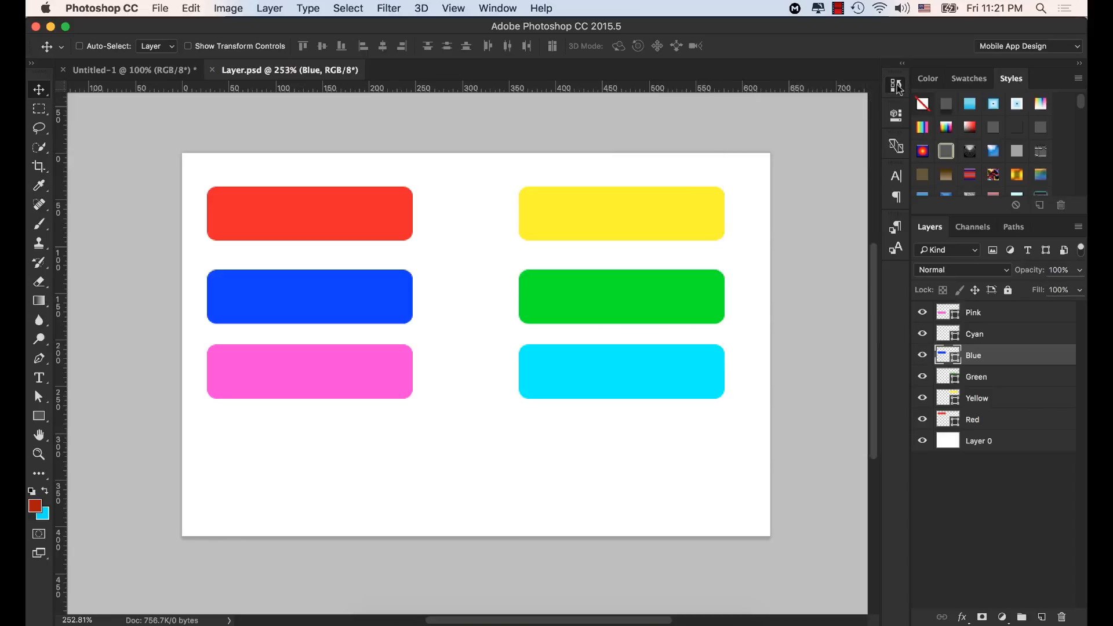
click(900, 87)
click(896, 86)
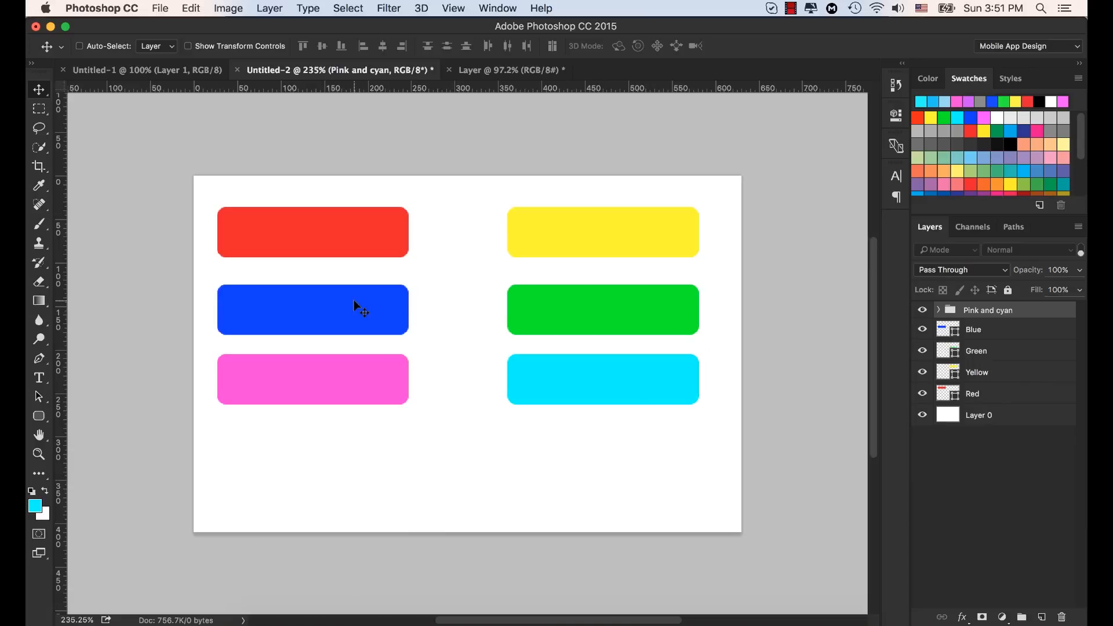
Step: Duplicate the Blue layer in the Untitled-2 document and try moving the copy over the green rectangle, undoing the move
click(980, 331)
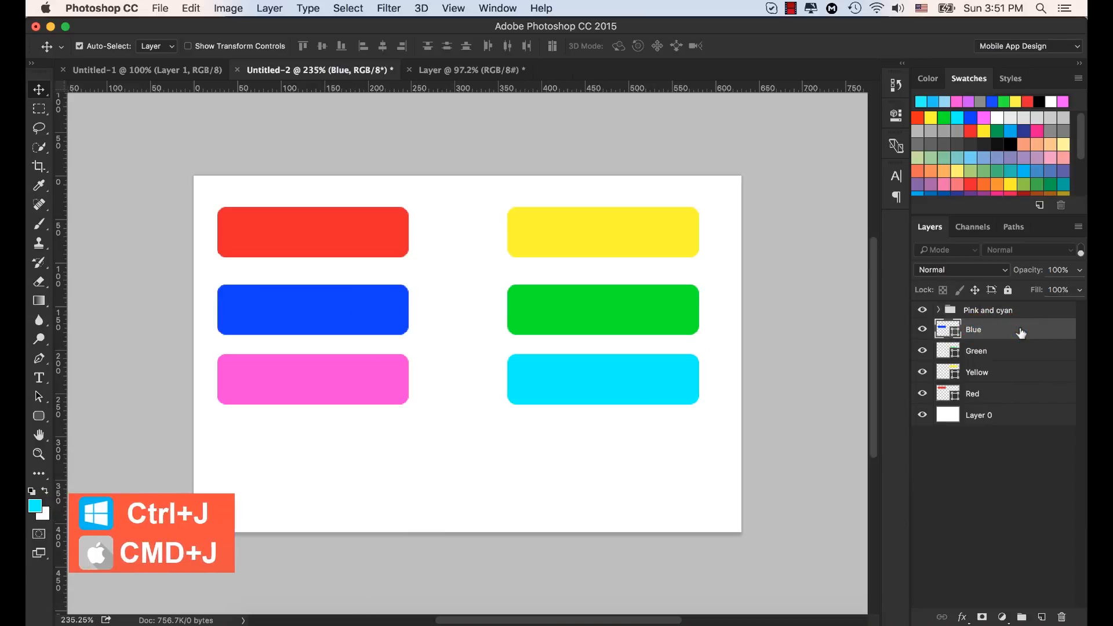
key(cmd+j)
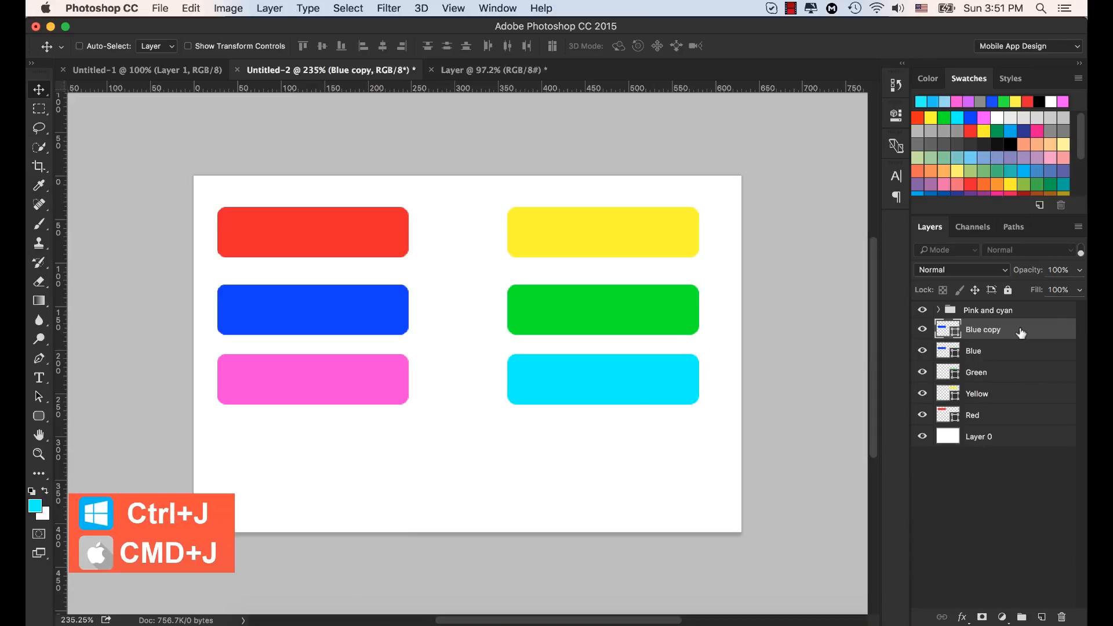
drag(319, 303, 530, 310)
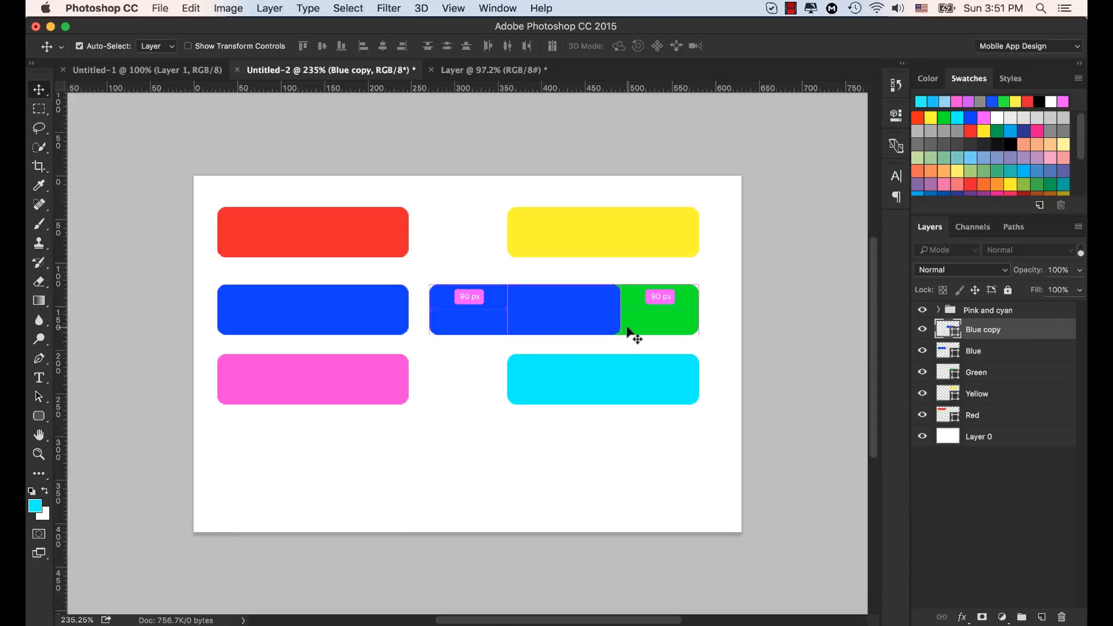
key(cmd+z)
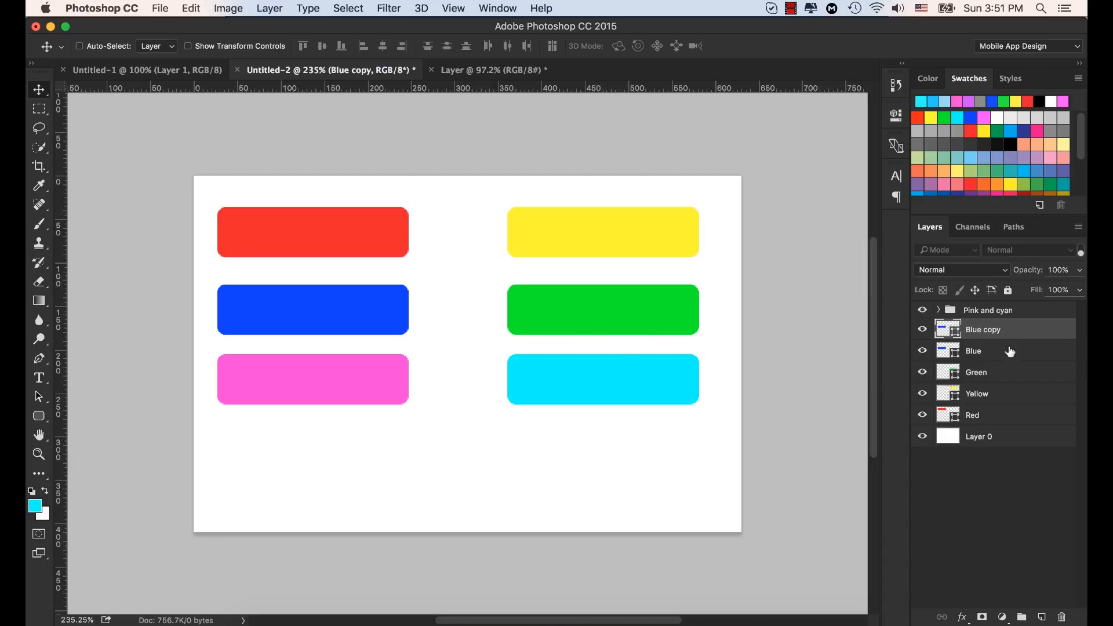
Step: Revert the document to the Color Change history state preceding the shape layer copy, and collapse the history
click(897, 86)
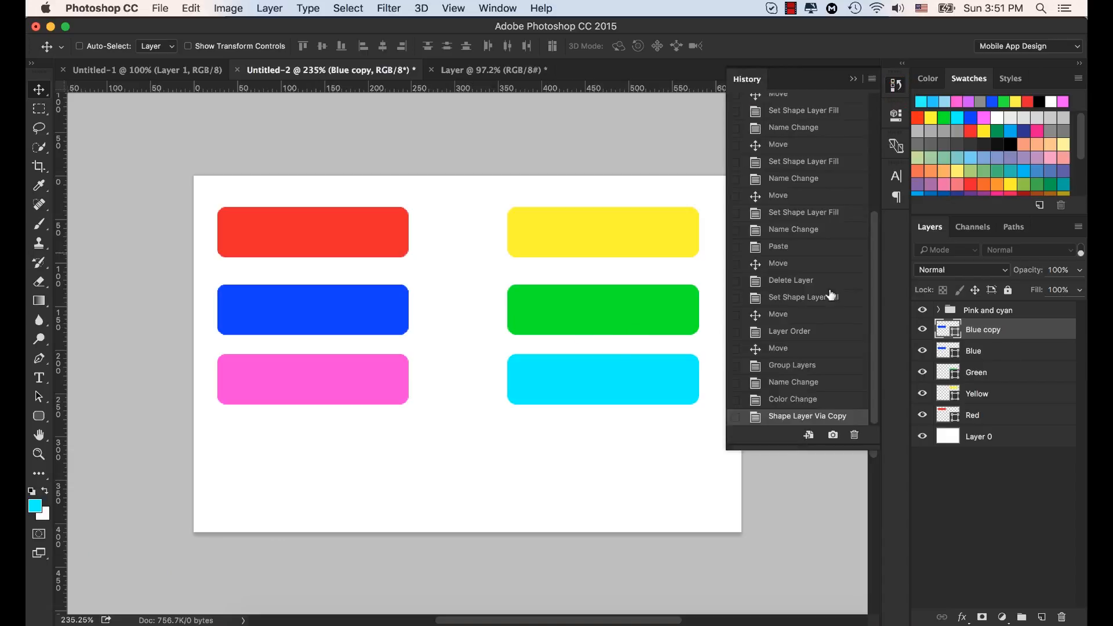
click(797, 400)
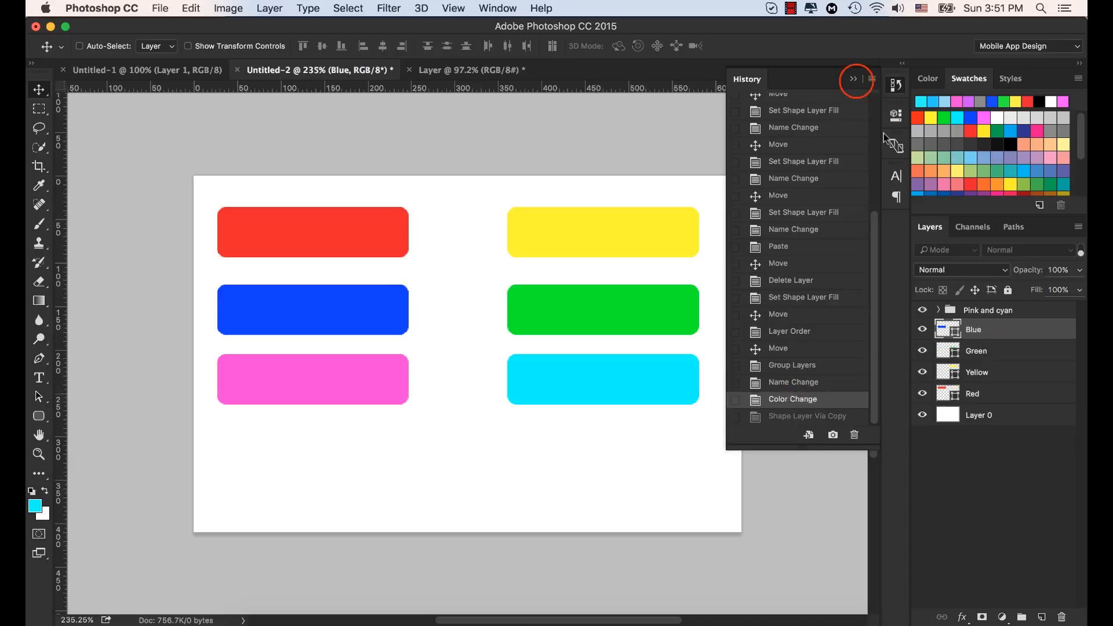
click(854, 78)
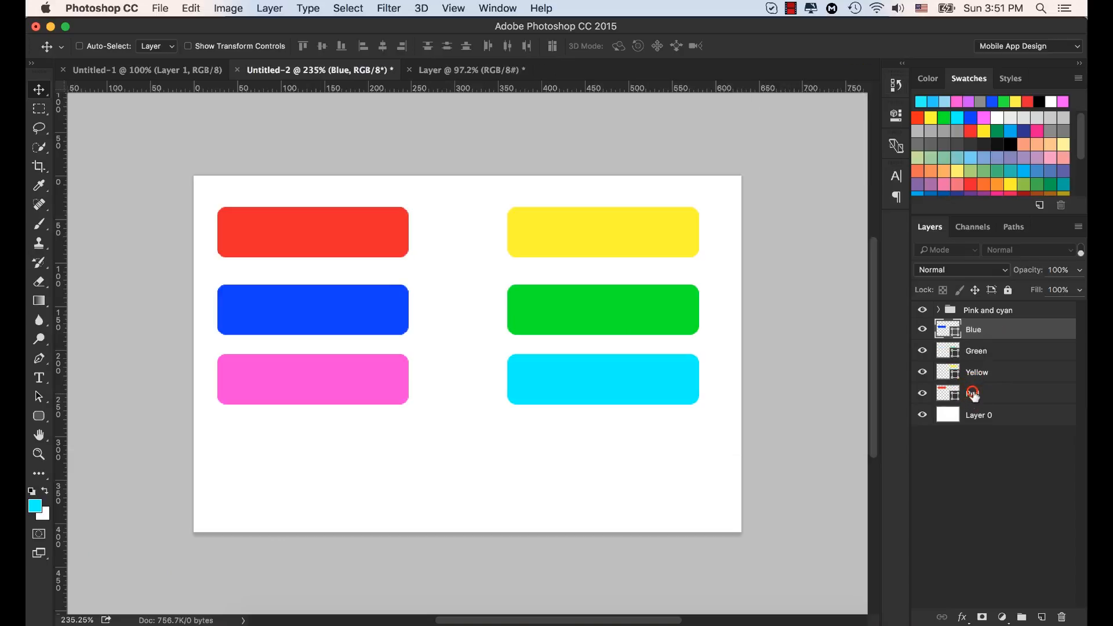
Step: Select the Red layer and create a copy of its rectangle on the canvas, placed between the blue and green rectangles
click(974, 395)
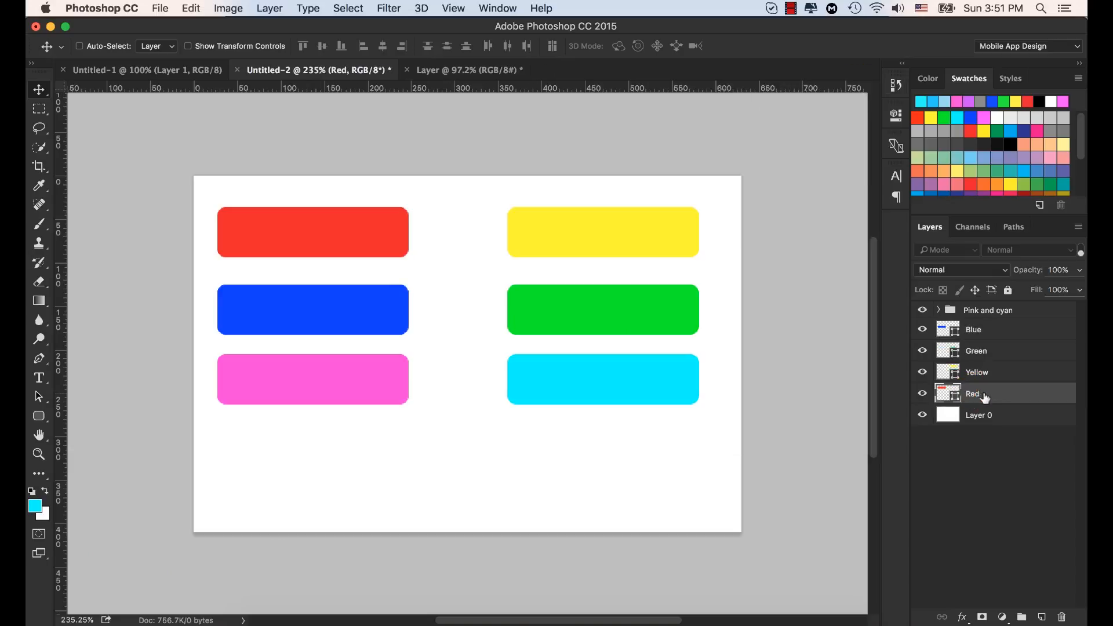
alt+click(352, 239)
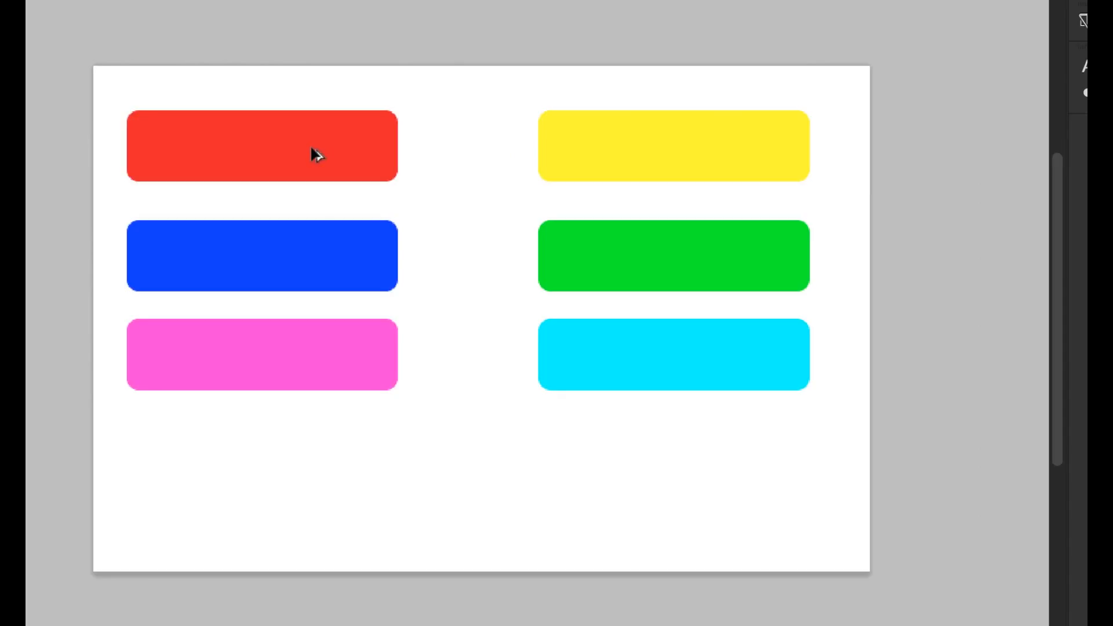
alt+click(311, 148)
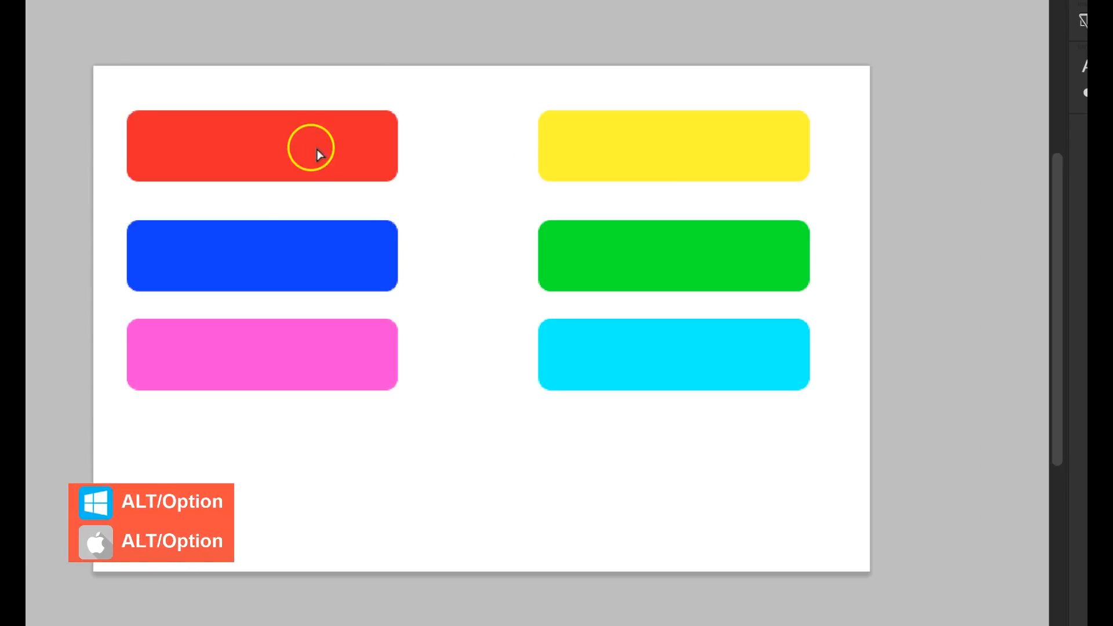
drag(316, 148, 554, 286)
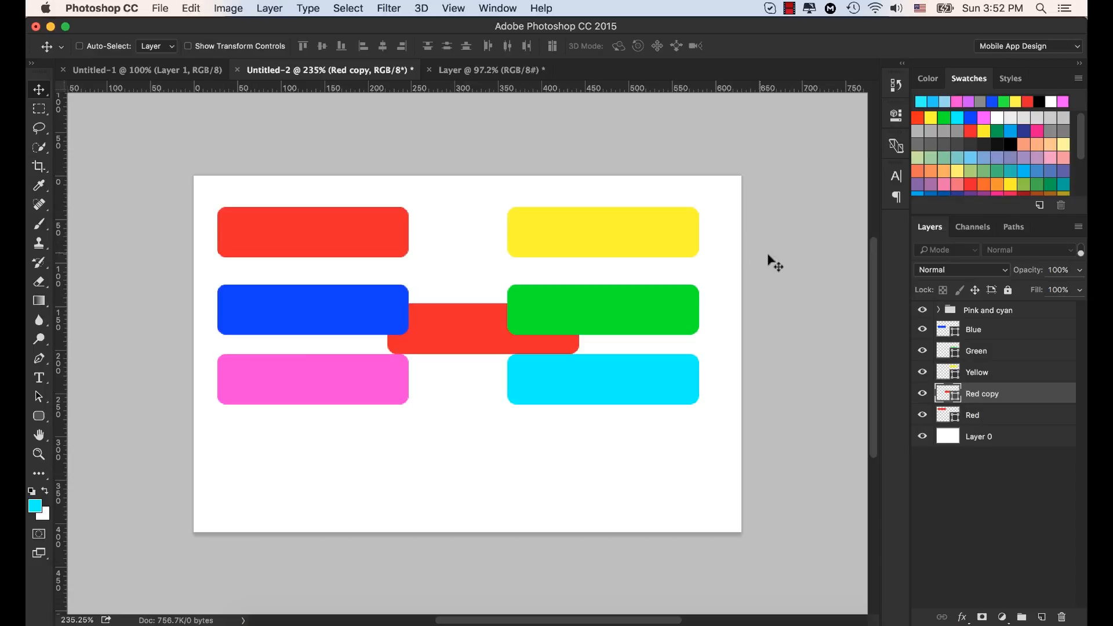
Step: Duplicate the Pink and cyan group on the canvas, placing the copy directly below the original pink and cyan rectangles
click(994, 311)
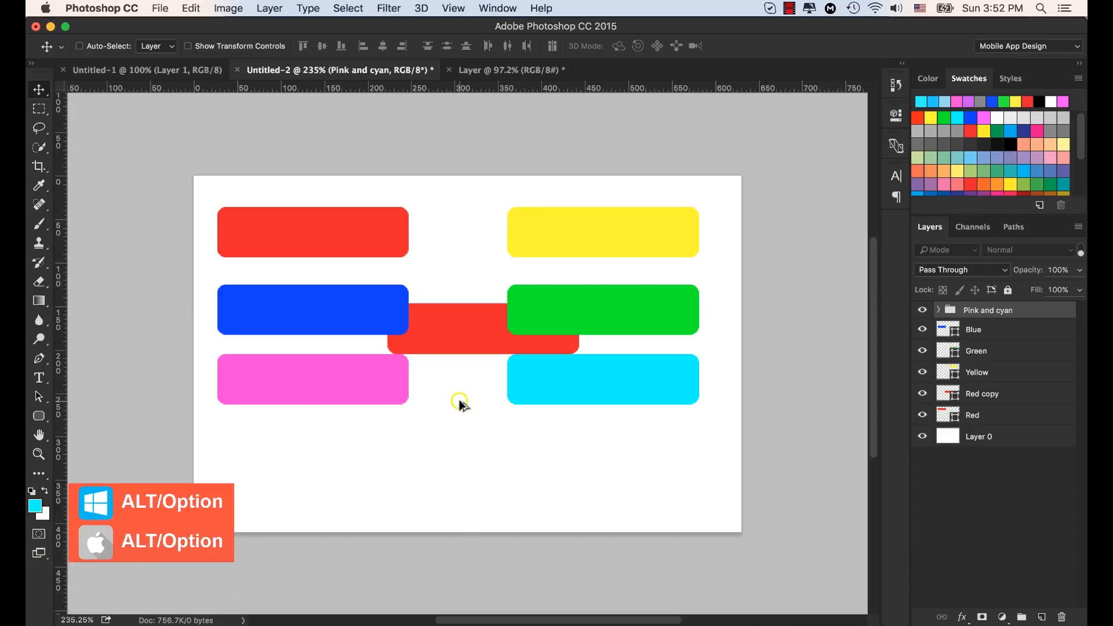
drag(459, 402, 538, 500)
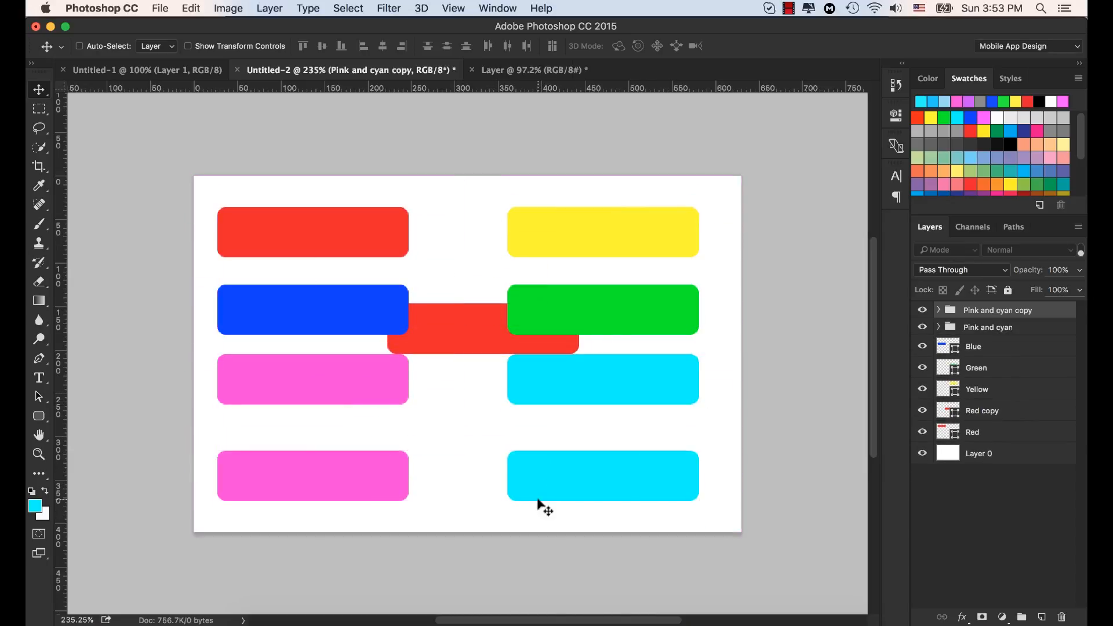